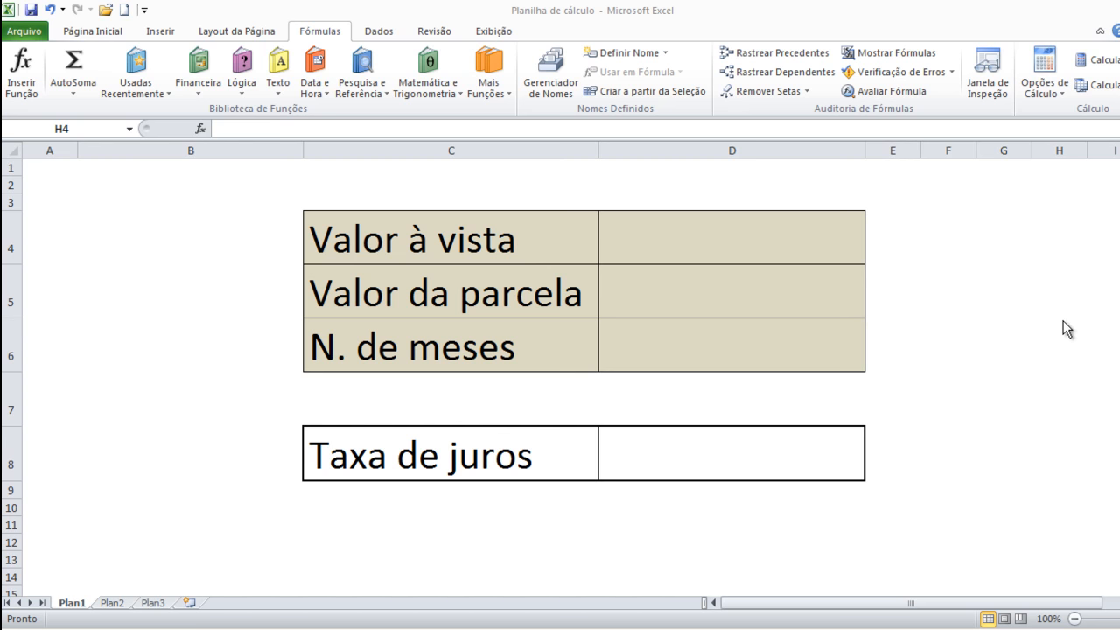
Enter 20000 for Valor à vista in D4, 700 for Valor da parcela in D5 and 48 for N. de meses in D6.
{"action": "key", "text": "Left"}
{"action": "key", "text": "Left"}
{"action": "key", "text": "Left"}
{"action": "key", "text": "Left"}
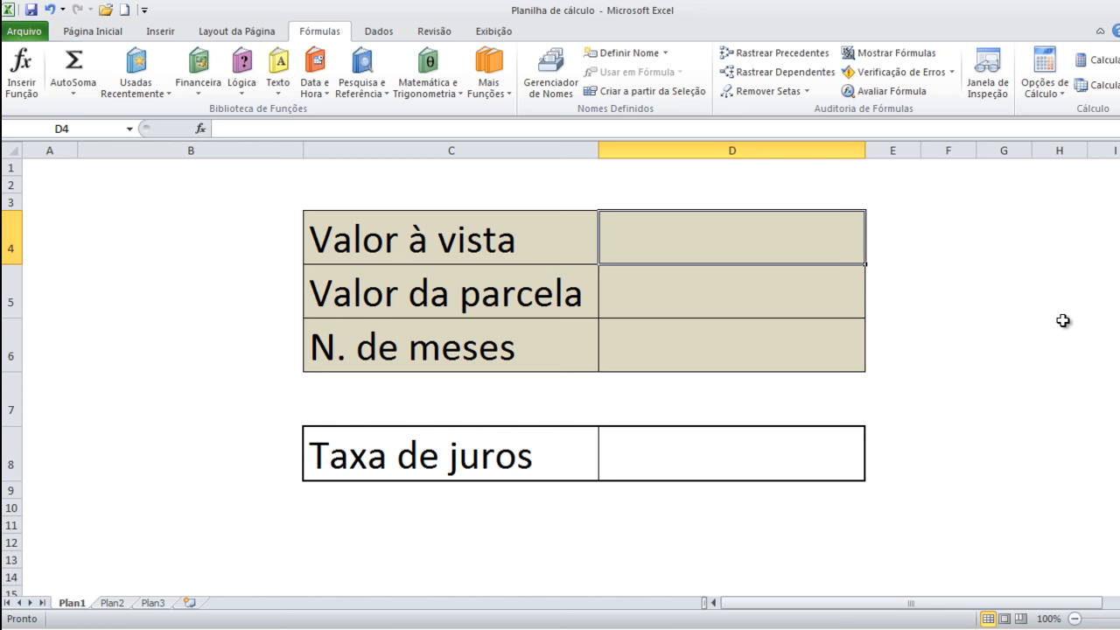
{"action": "type", "text": "20000"}
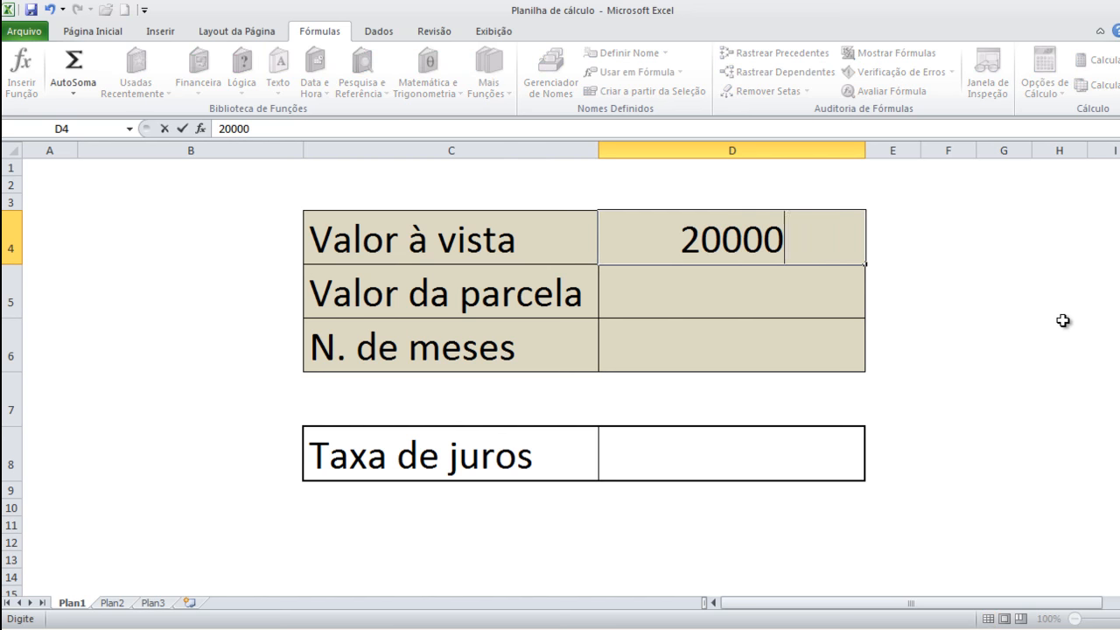
{"action": "key", "text": "Return"}
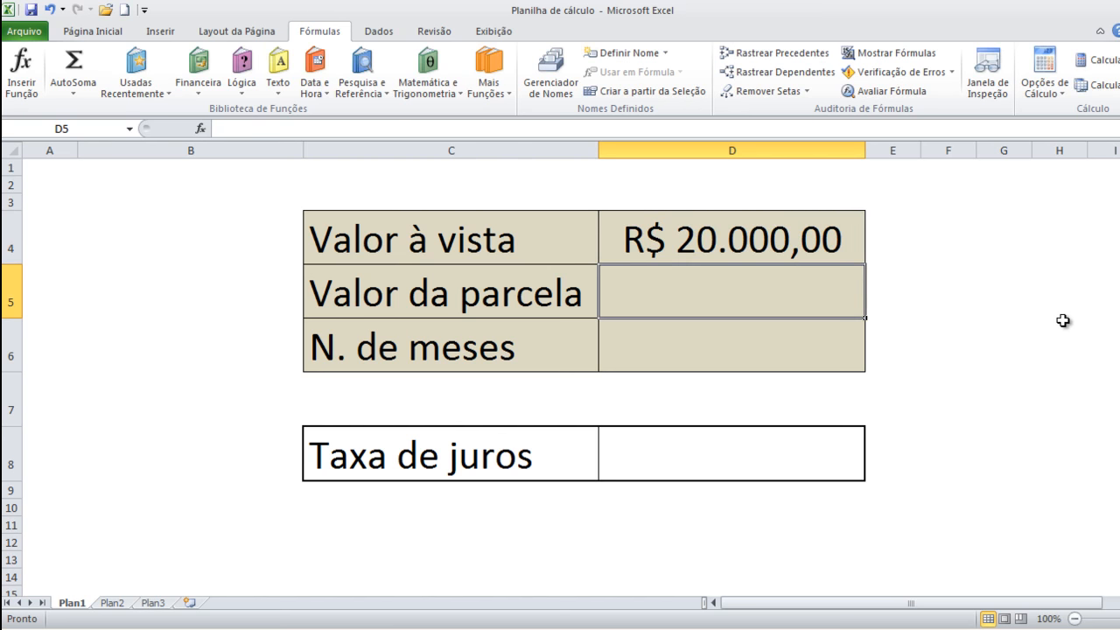
{"action": "type", "text": "700"}
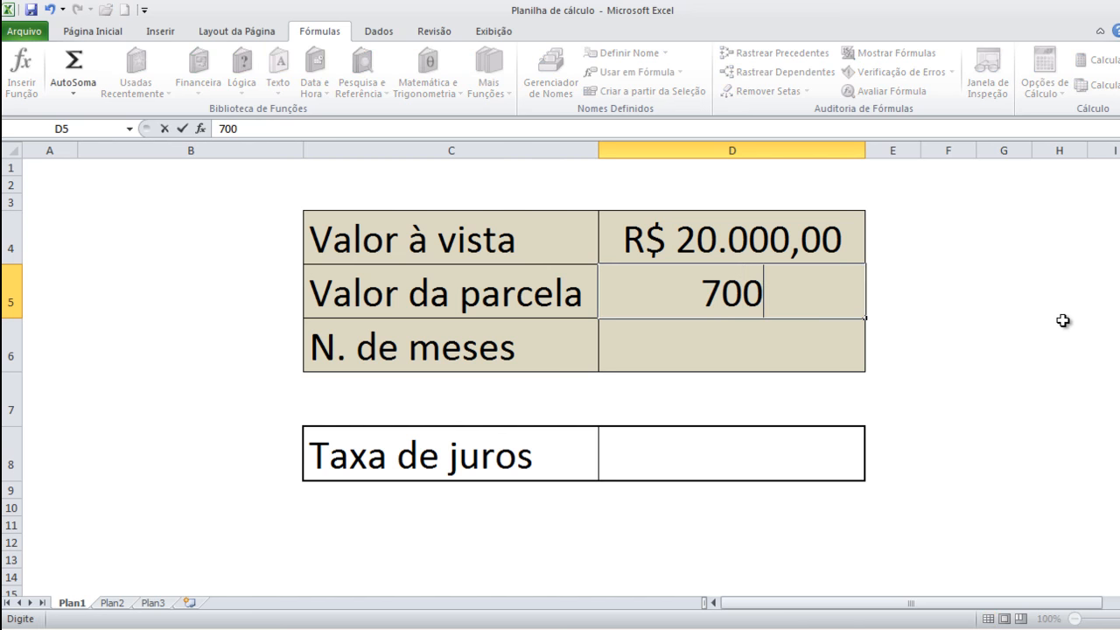
{"action": "key", "text": "Return"}
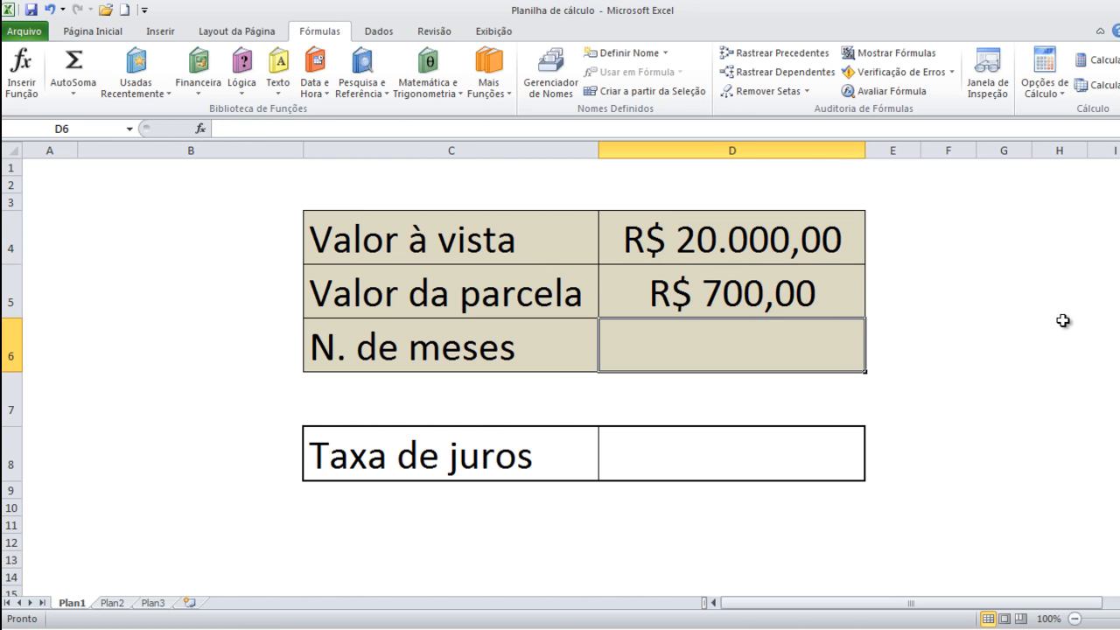
{"action": "type", "text": "48"}
{"action": "key", "text": "Return"}
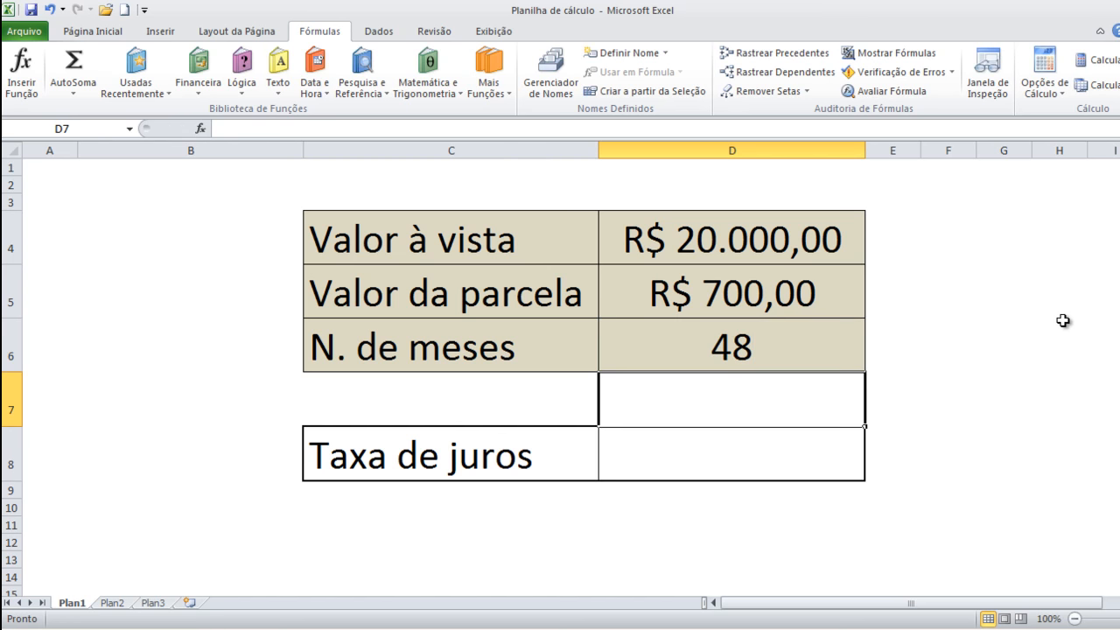
Check the number format settings of the Valor à vista amount in D4.
{"action": "key", "text": "Up"}
{"action": "key", "text": "Up"}
{"action": "key", "text": "Up"}
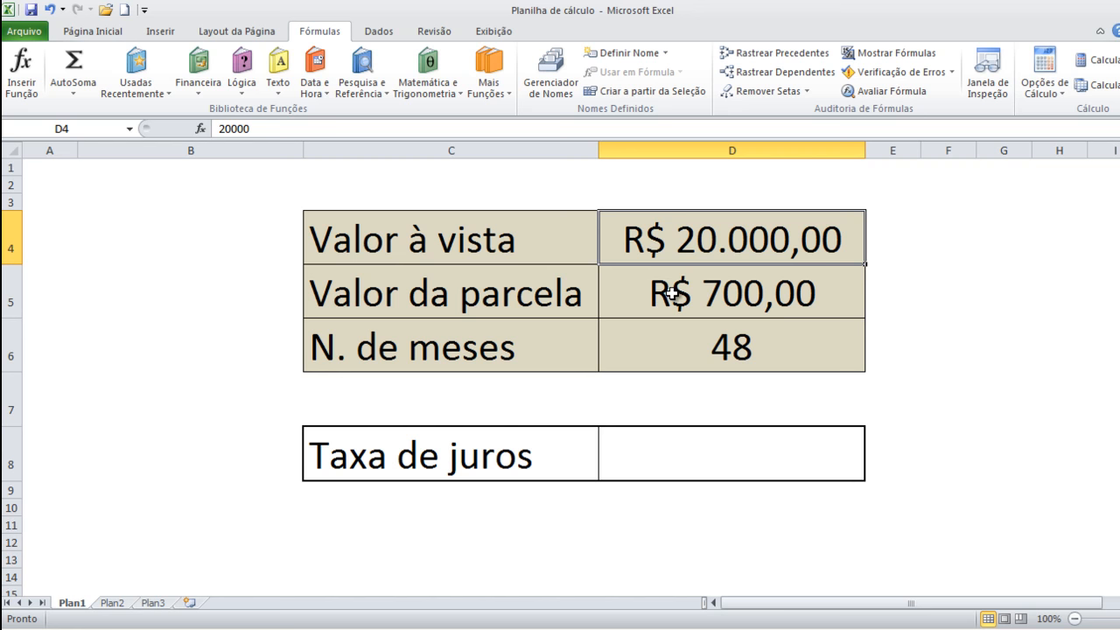
{"action": "right_click", "coordinate": [689, 242]}
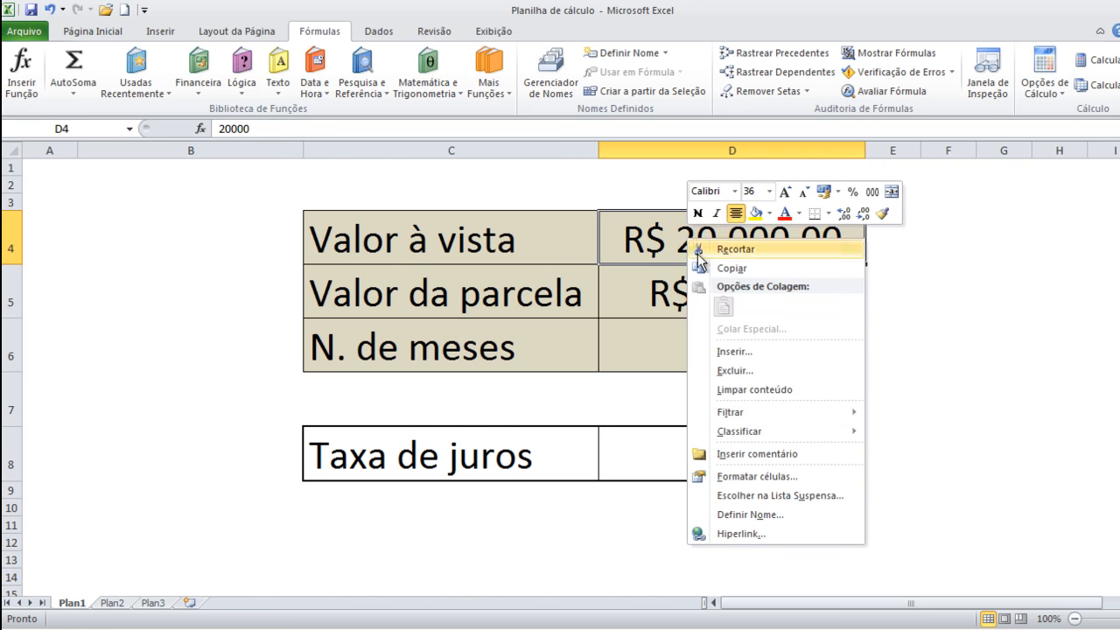
{"action": "left_click", "coordinate": [752, 474]}
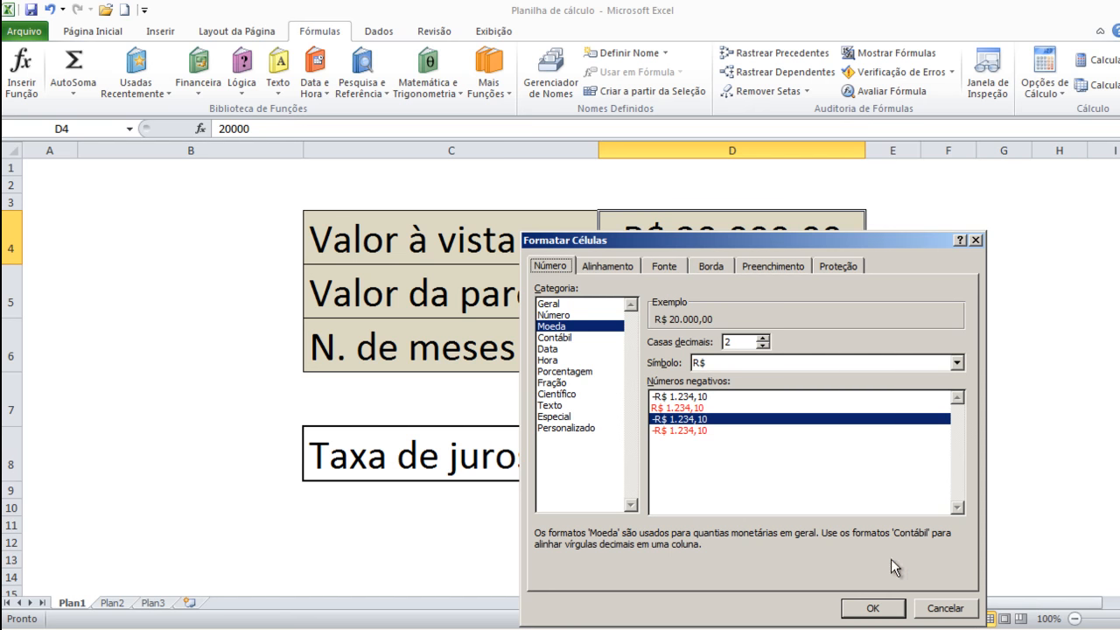
{"action": "left_click", "coordinate": [872, 608]}
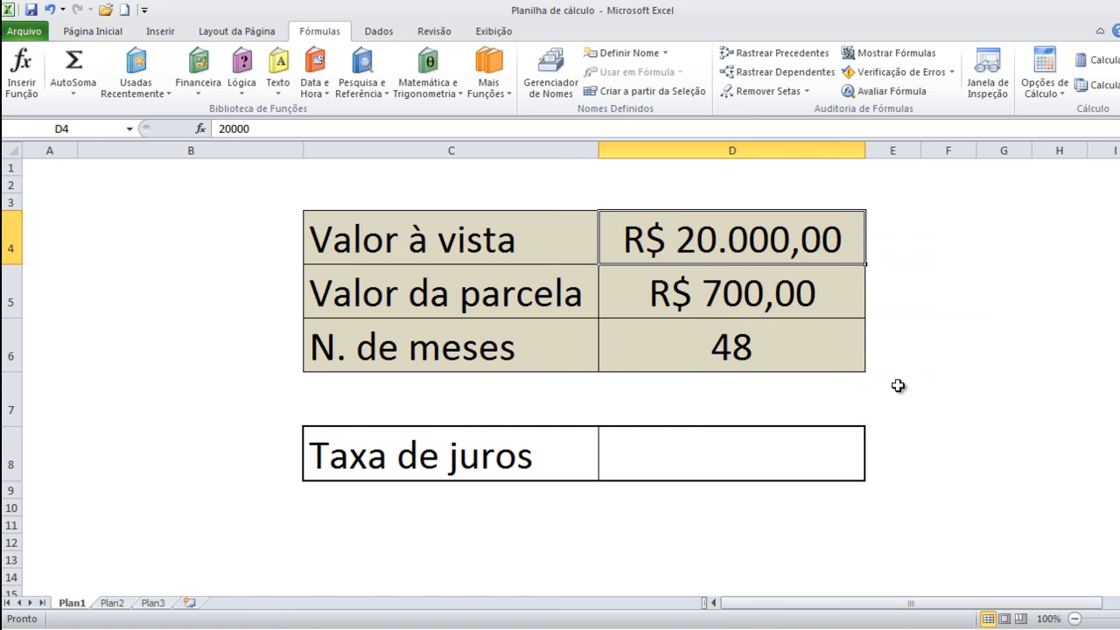
{"action": "key", "text": "Down"}
{"action": "key", "text": "Down"}
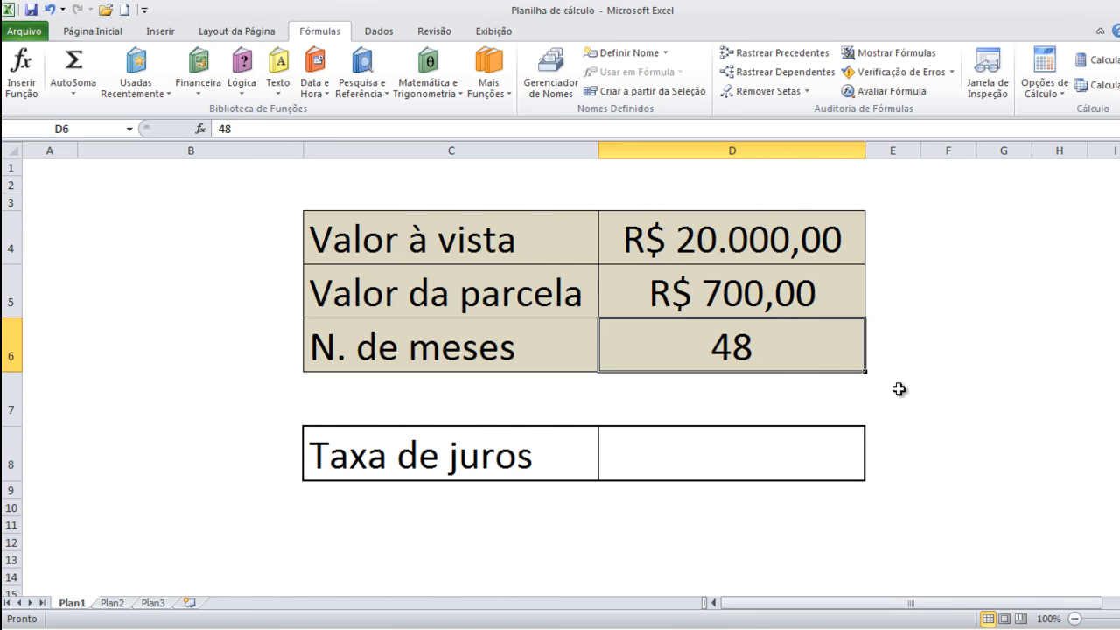
Insert the financial function TAXA in the Taxa de juros cell D8, keeping the input values uncovered by its arguments dialog.
{"action": "left_click", "coordinate": [712, 455]}
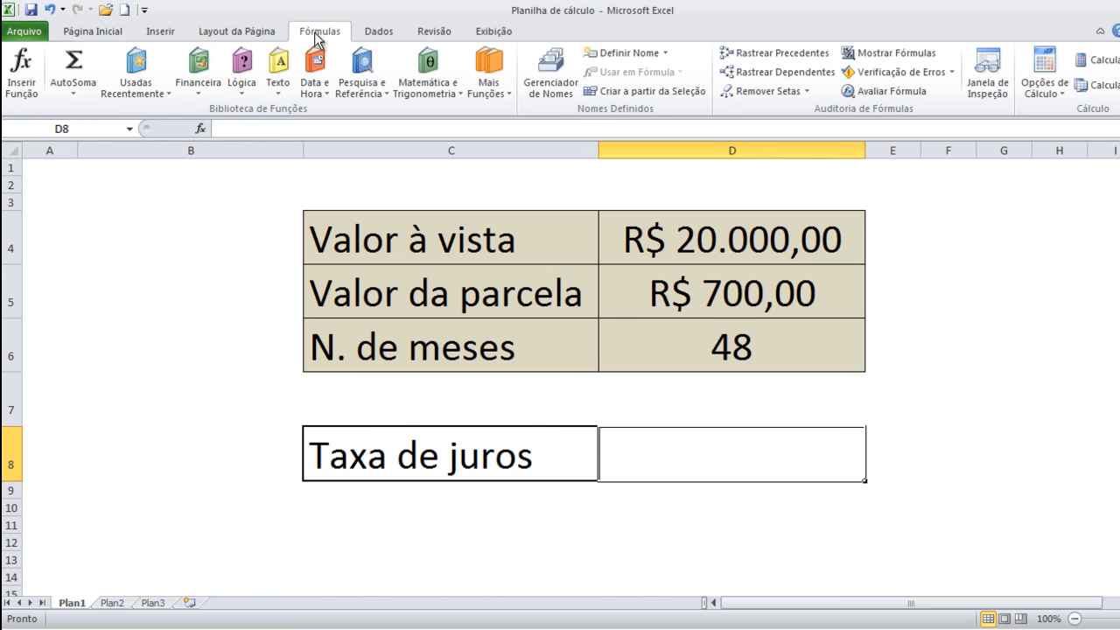
{"action": "left_click", "coordinate": [106, 31]}
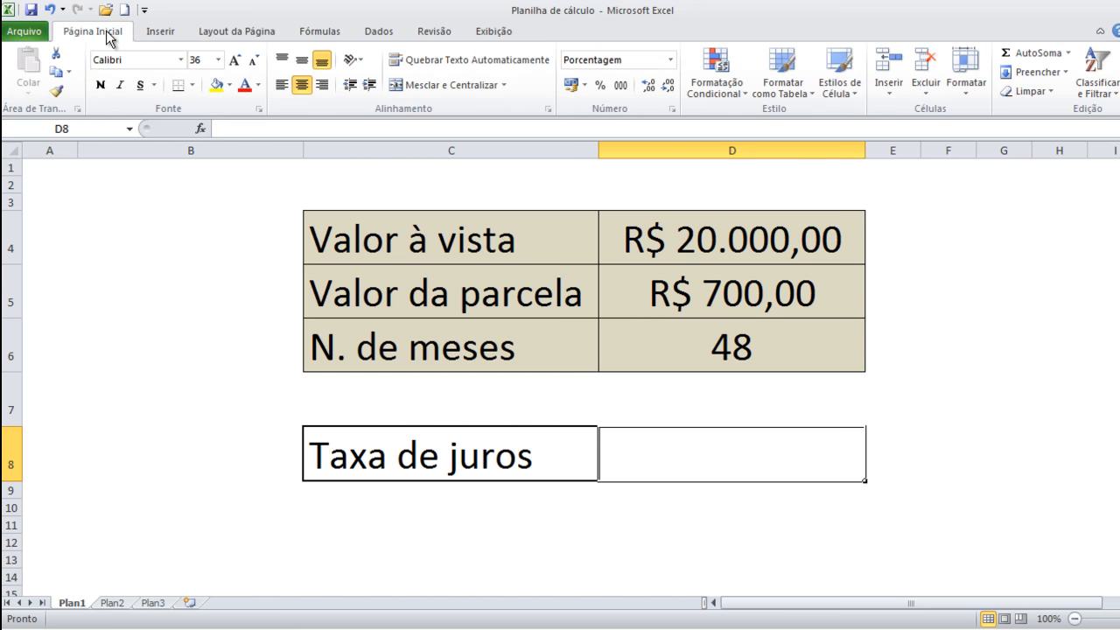
{"action": "left_click", "coordinate": [319, 35]}
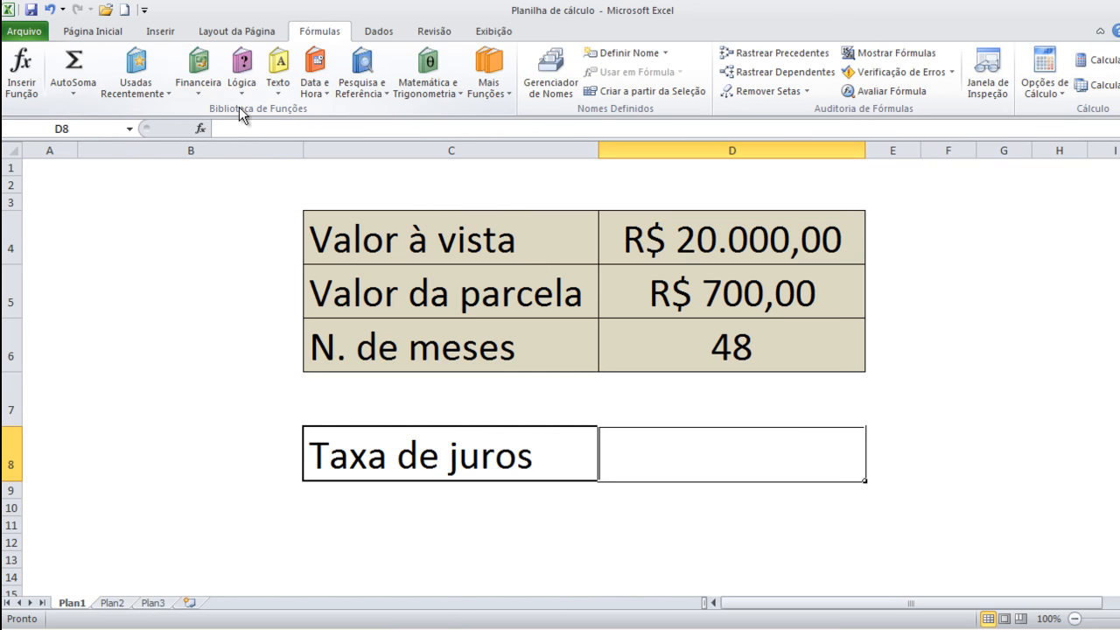
{"action": "left_click", "coordinate": [199, 90]}
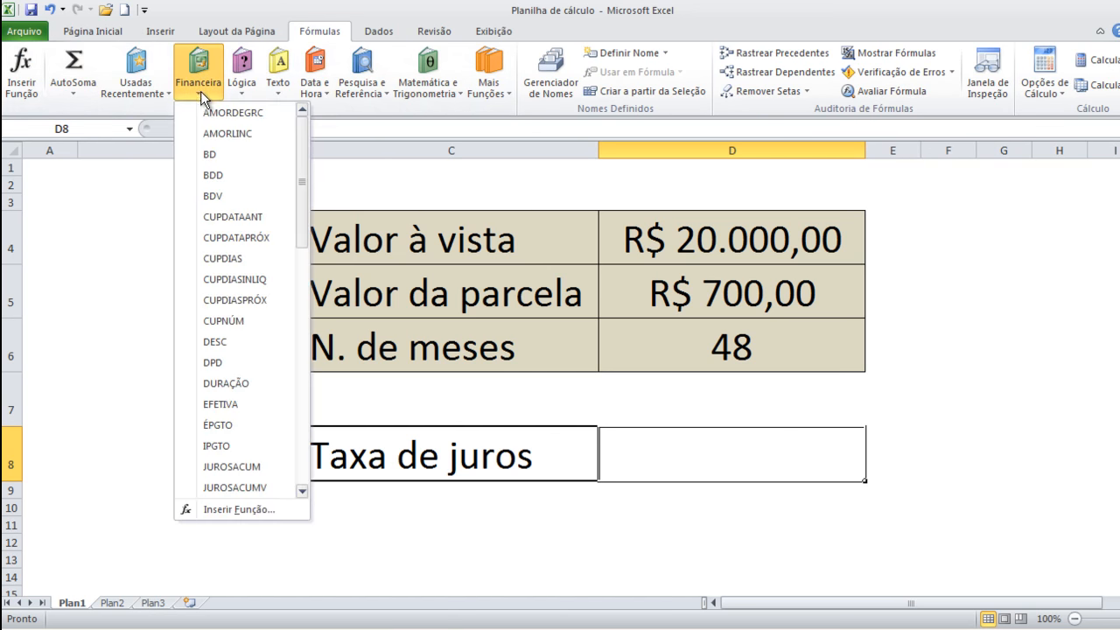
{"action": "left_click_drag", "start_coordinate": [299, 153], "coordinate": [297, 372]}
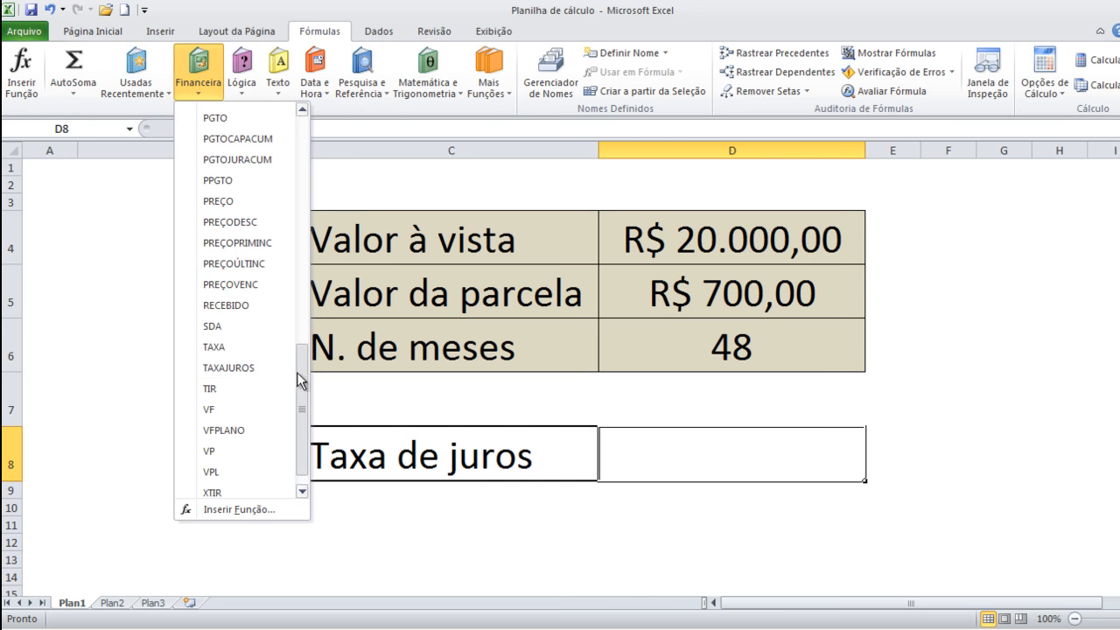
{"action": "left_click", "coordinate": [236, 347]}
{"action": "left_click_drag", "start_coordinate": [791, 238], "coordinate": [203, 216]}
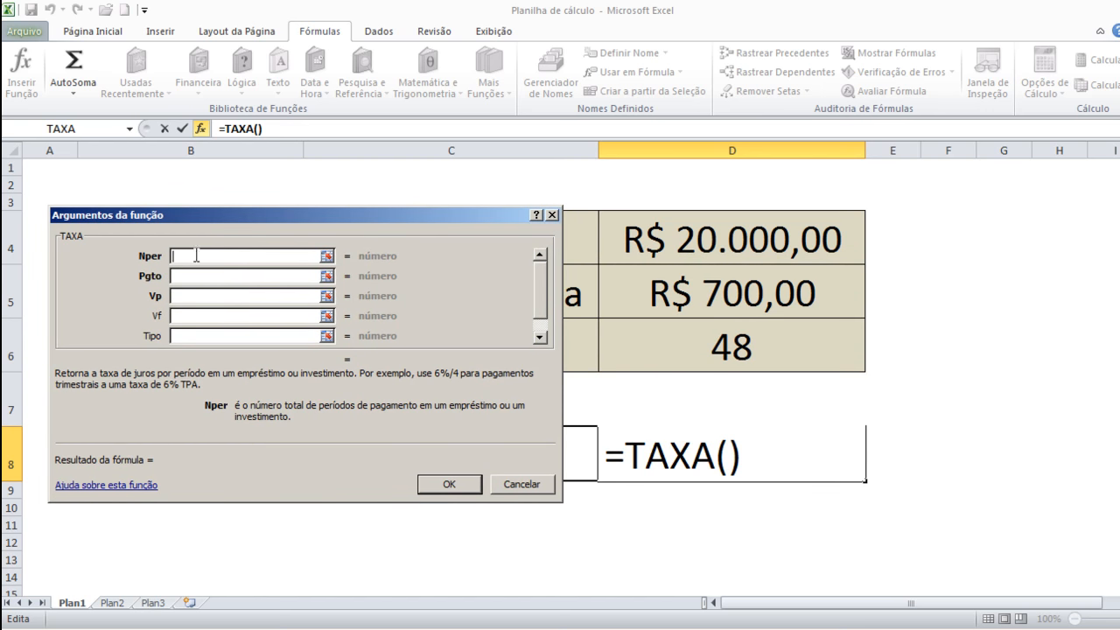
Complete the TAXA function with Nper D6, Pgto D5, Vp D4, an empty Vf and Tipo 0.
{"action": "left_click", "coordinate": [656, 343]}
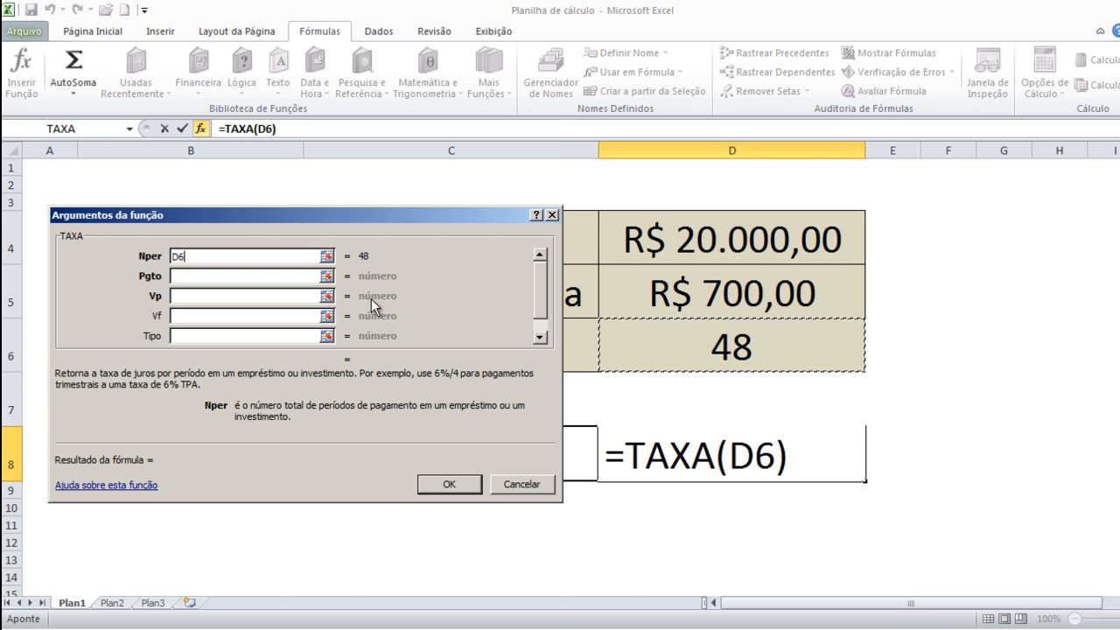
{"action": "left_click", "coordinate": [204, 272]}
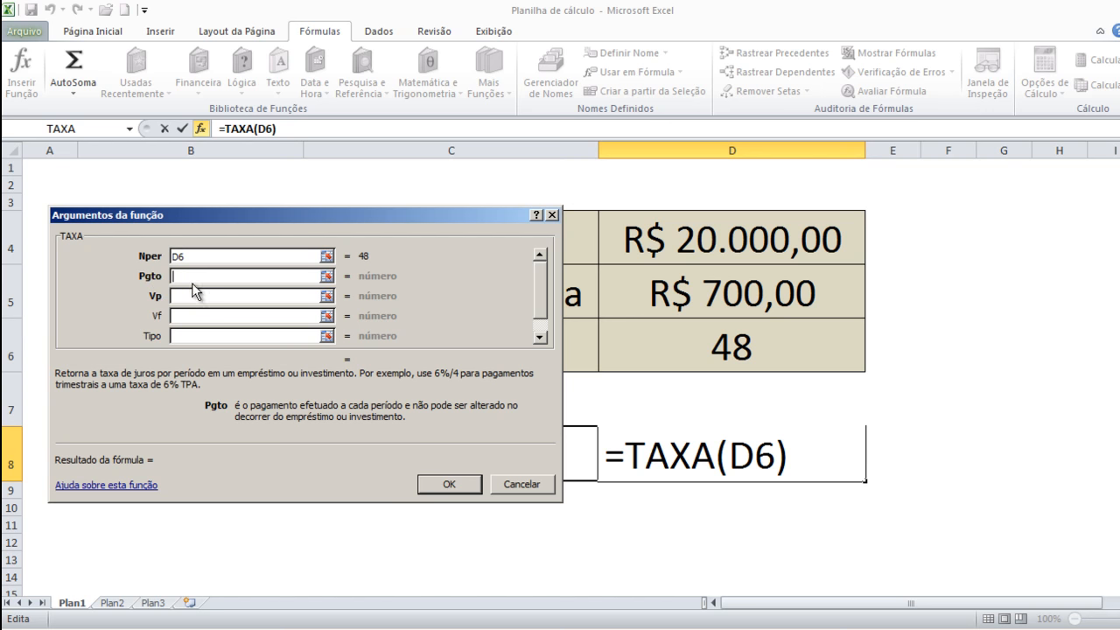
{"action": "left_click", "coordinate": [669, 295]}
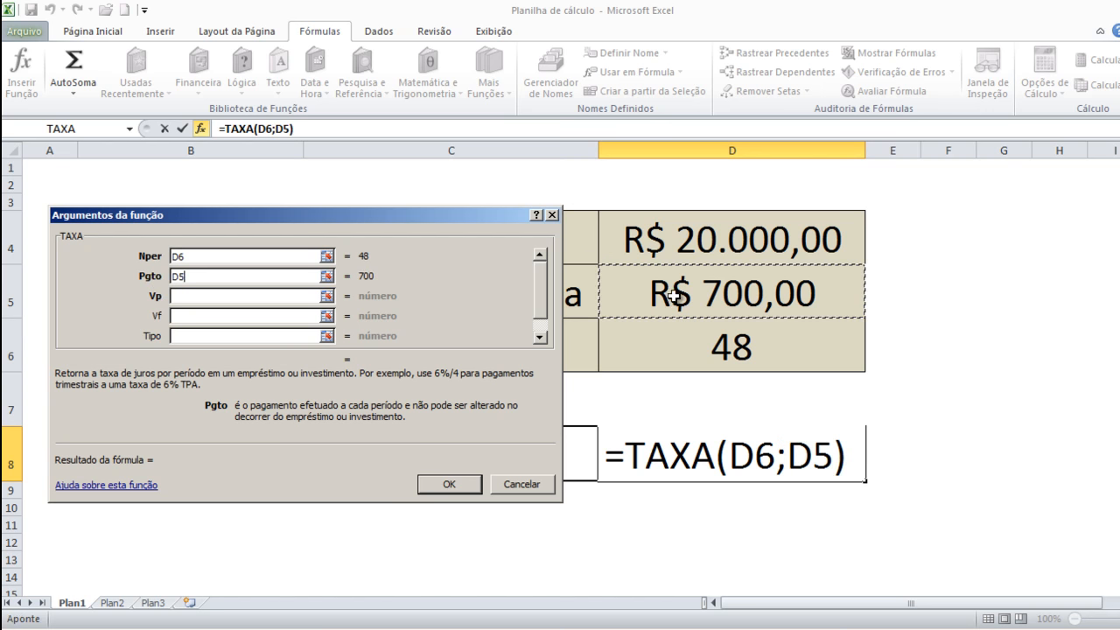
{"action": "left_click", "coordinate": [194, 297]}
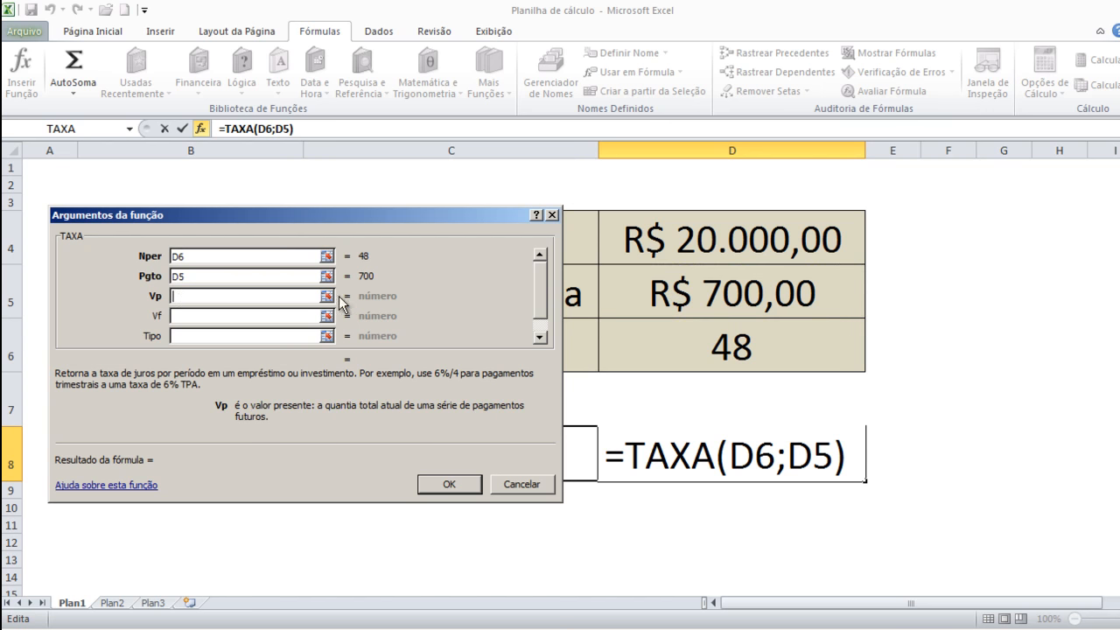
{"action": "left_click", "coordinate": [686, 246]}
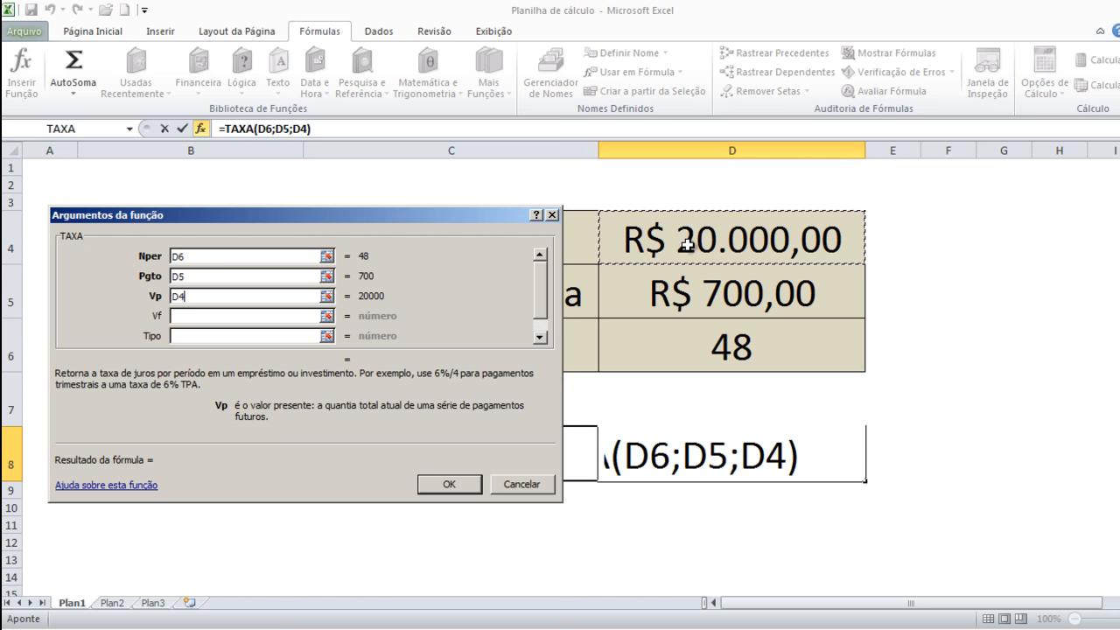
{"action": "left_click", "coordinate": [192, 319]}
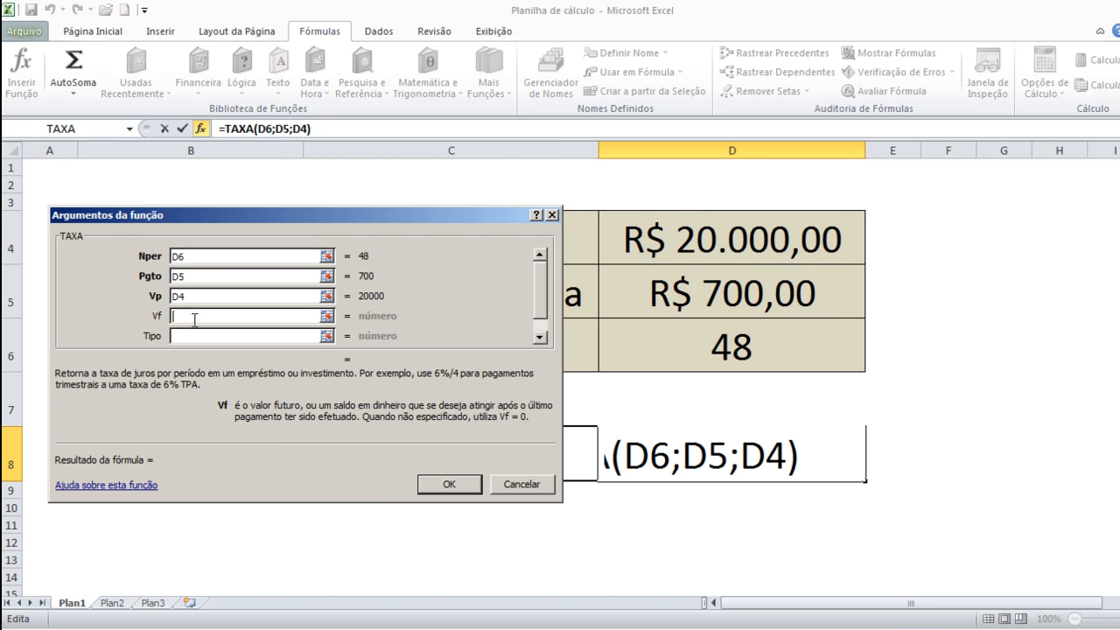
{"action": "left_click", "coordinate": [188, 336]}
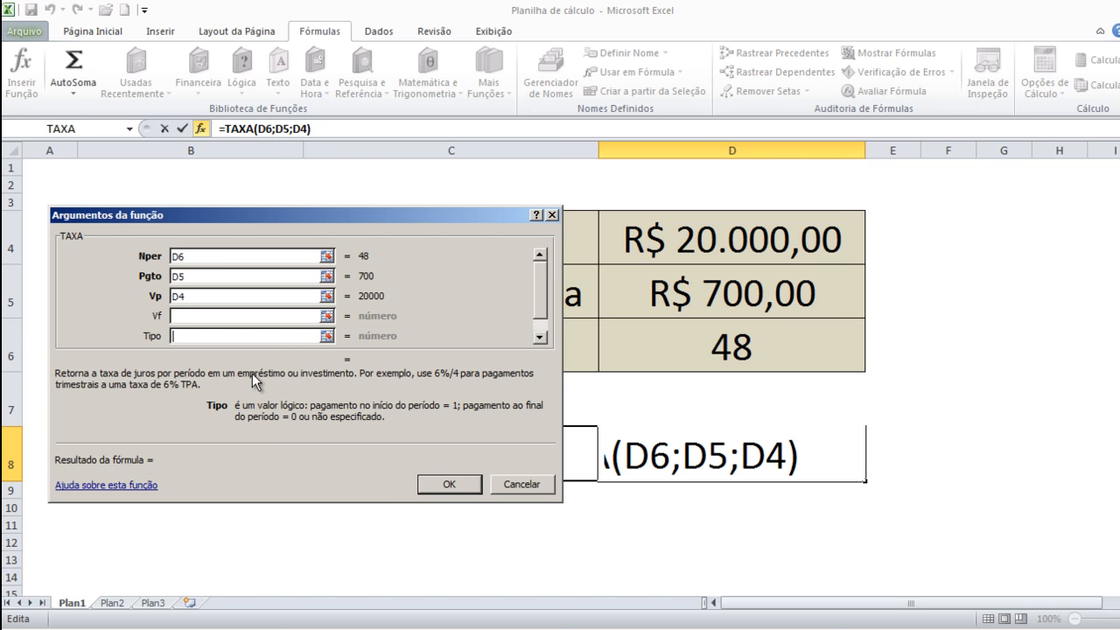
{"action": "type", "text": "0"}
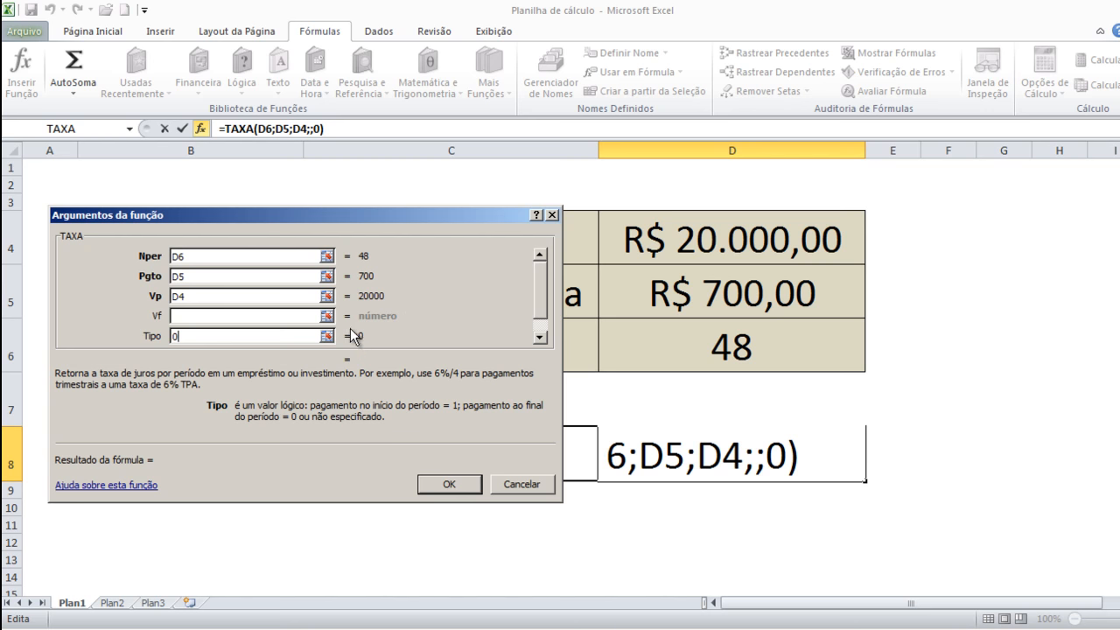
{"action": "left_click", "coordinate": [441, 479]}
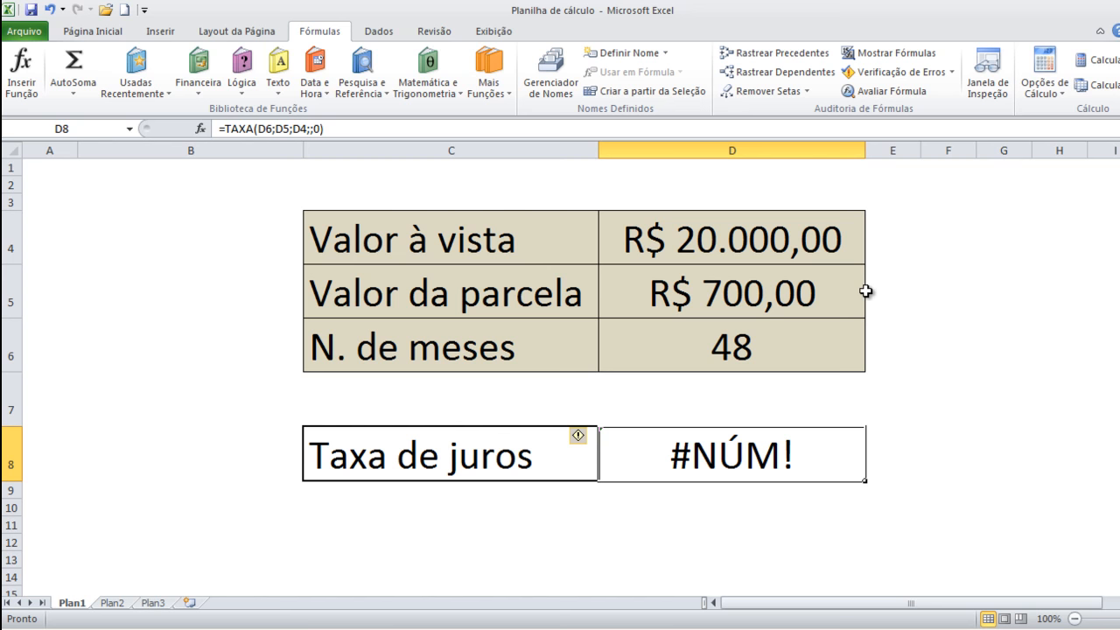
Make the Valor da parcela in D5 negative, as -700, and select the Taxa de juros result in D8.
{"action": "left_click", "coordinate": [729, 287]}
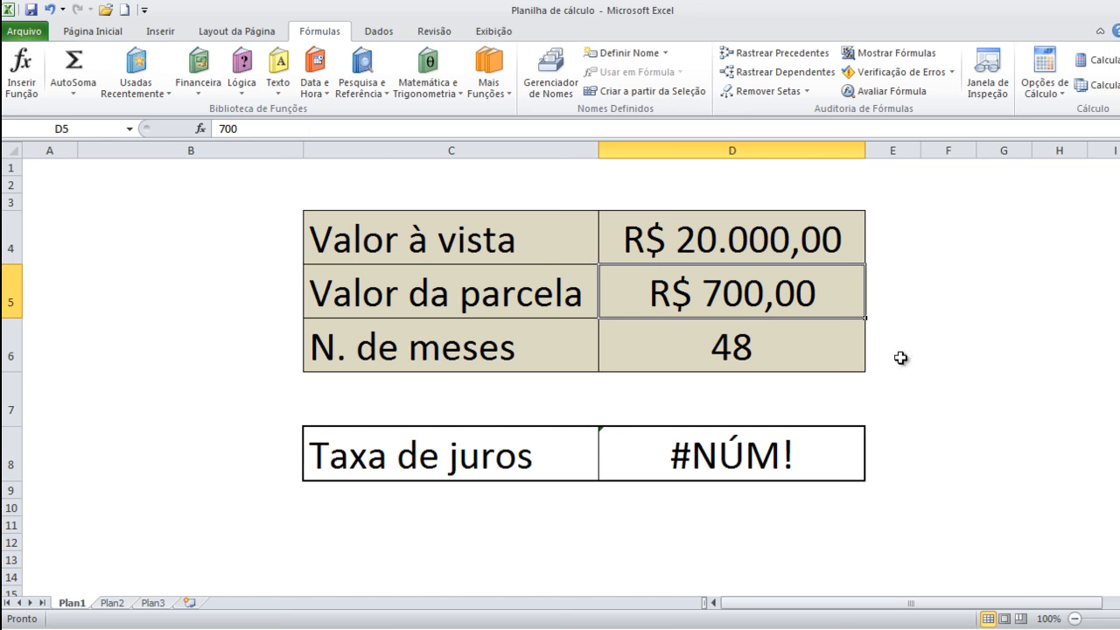
{"action": "left_click", "coordinate": [219, 128]}
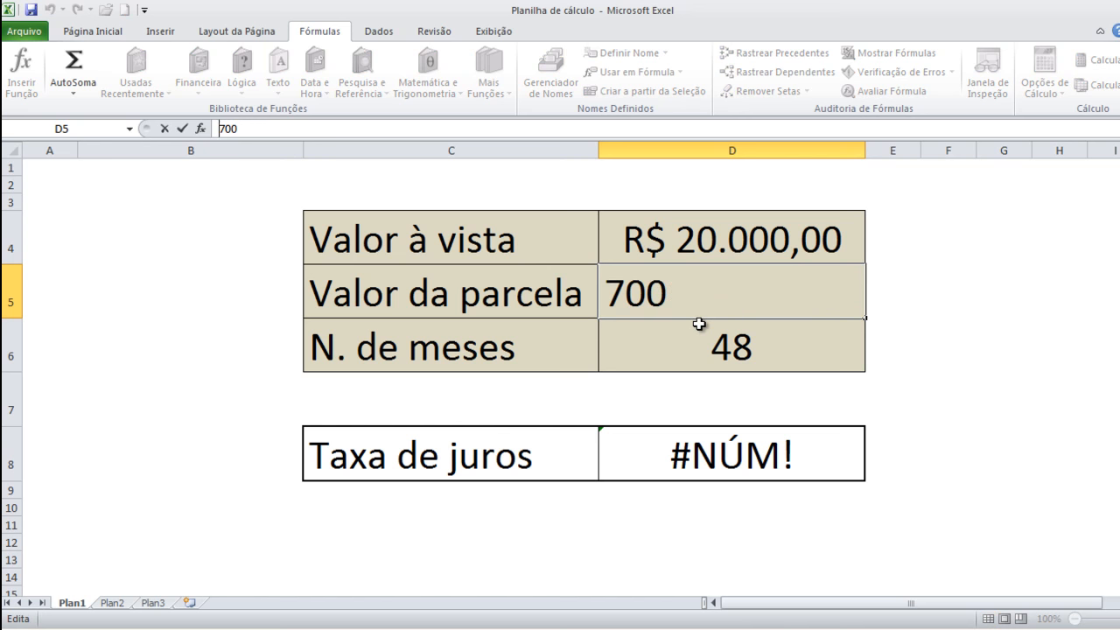
{"action": "type", "text": "-"}
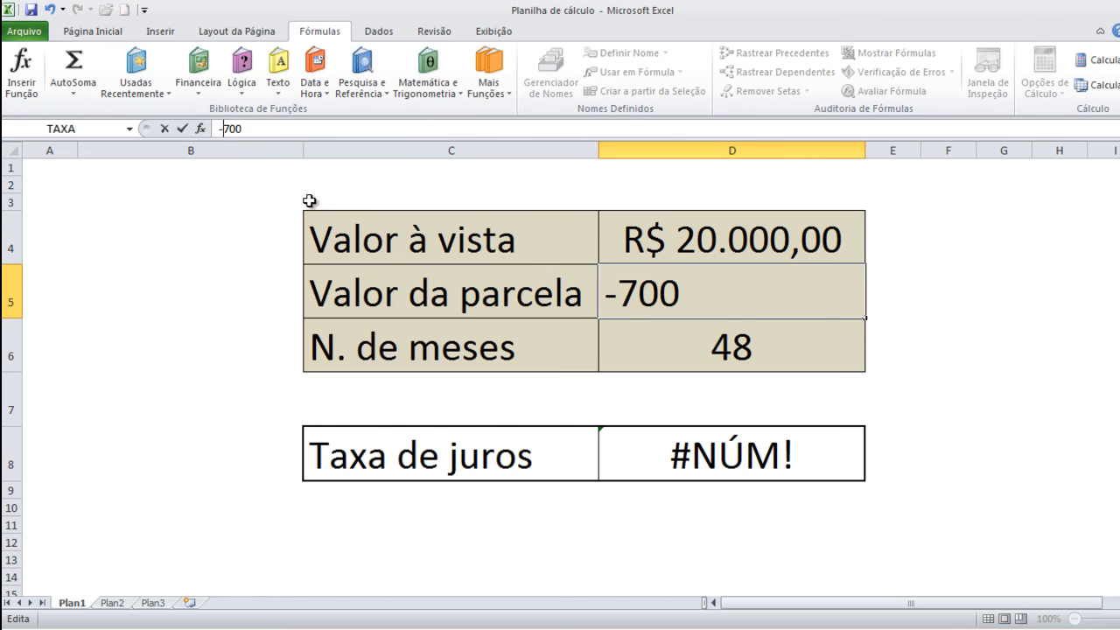
{"action": "key", "text": "Return"}
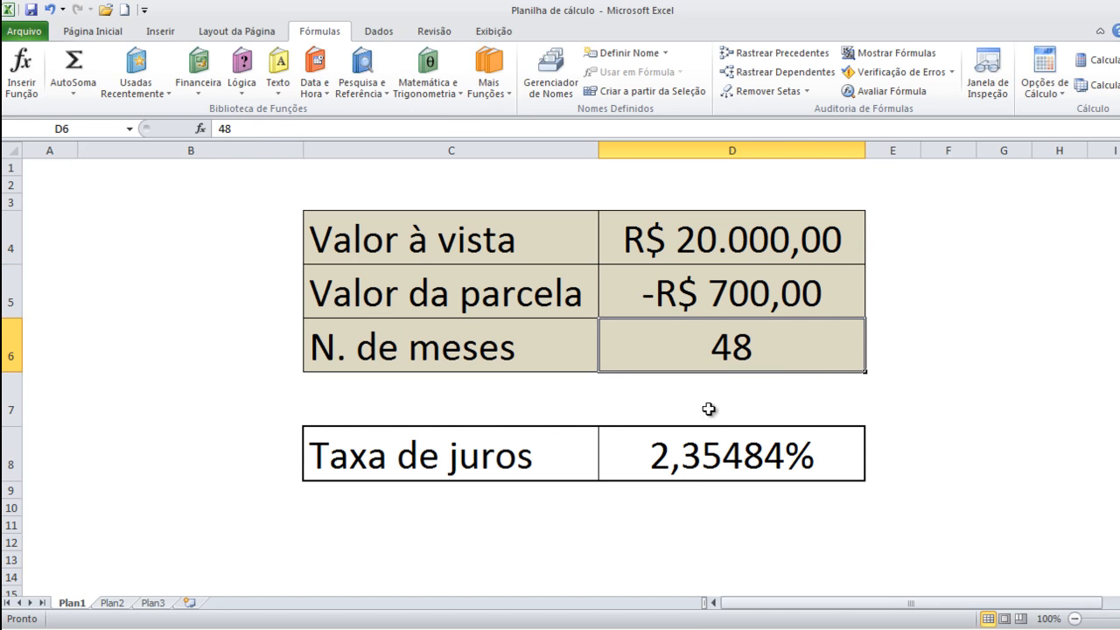
{"action": "key", "text": "Down"}
{"action": "key", "text": "Down"}
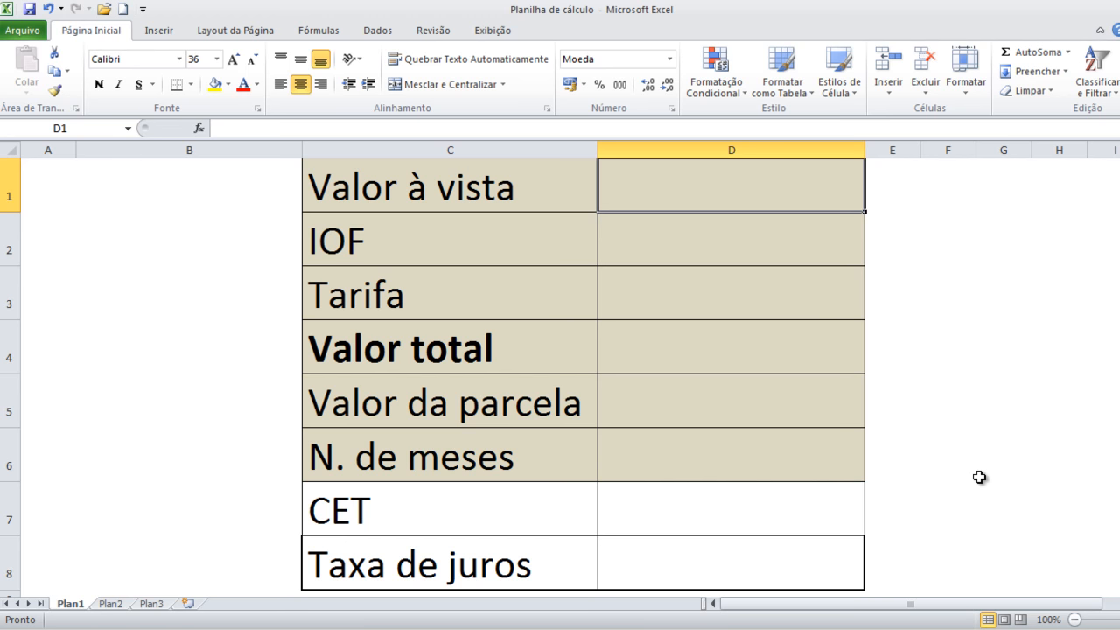
In the extended table, enter 22000 for Valor à vista in D1 and 720 for IOF in D2.
{"action": "type", "text": "22000"}
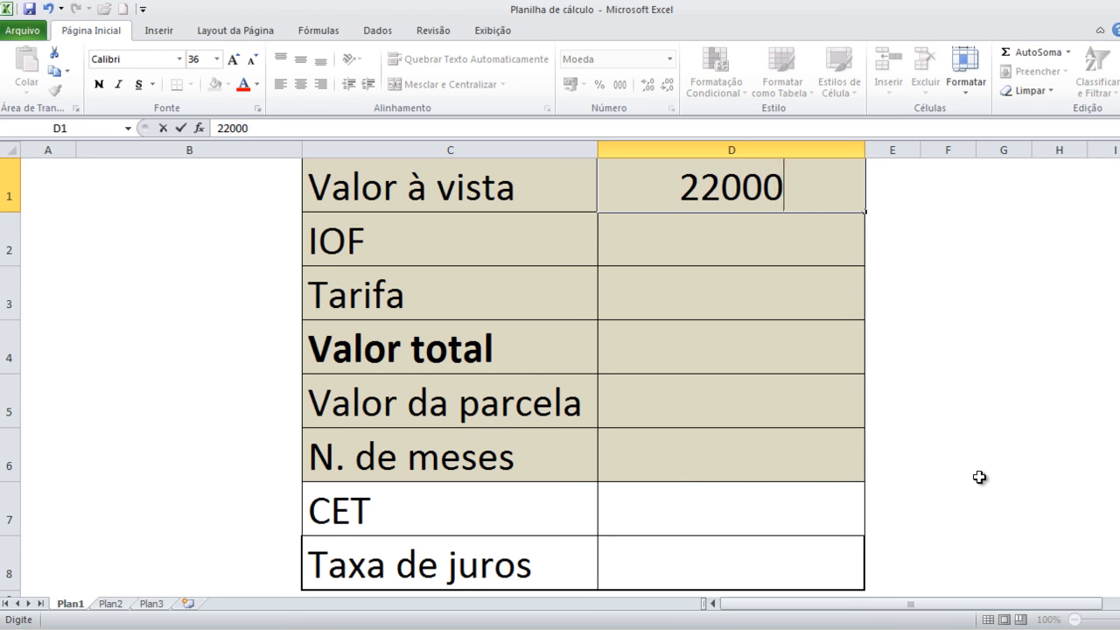
{"action": "key", "text": "Return"}
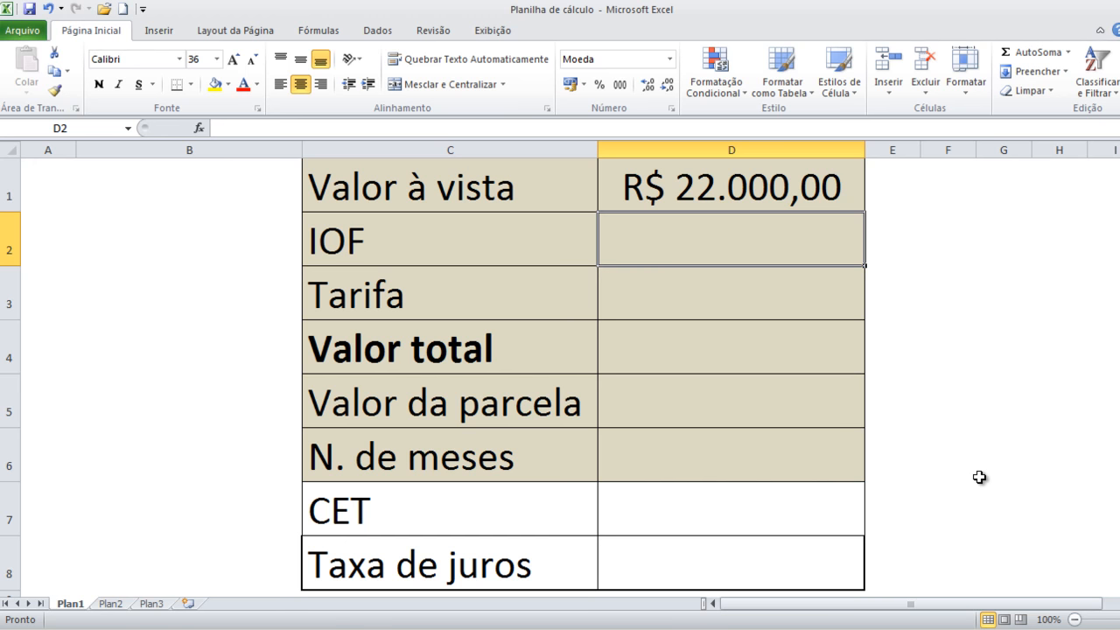
{"action": "type", "text": "720"}
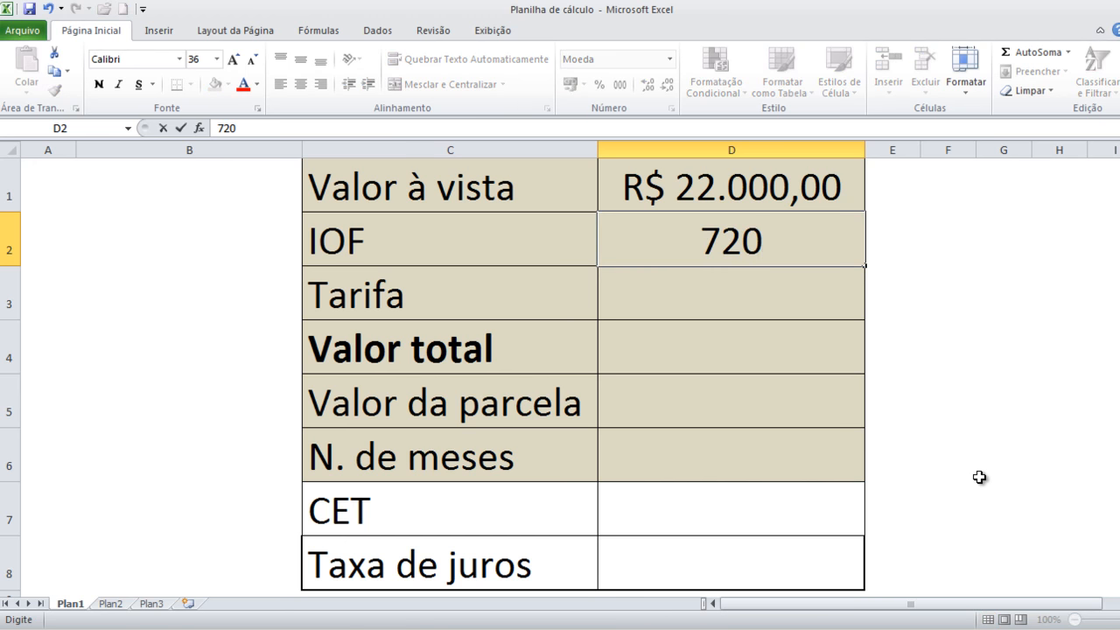
{"action": "key", "text": "Return"}
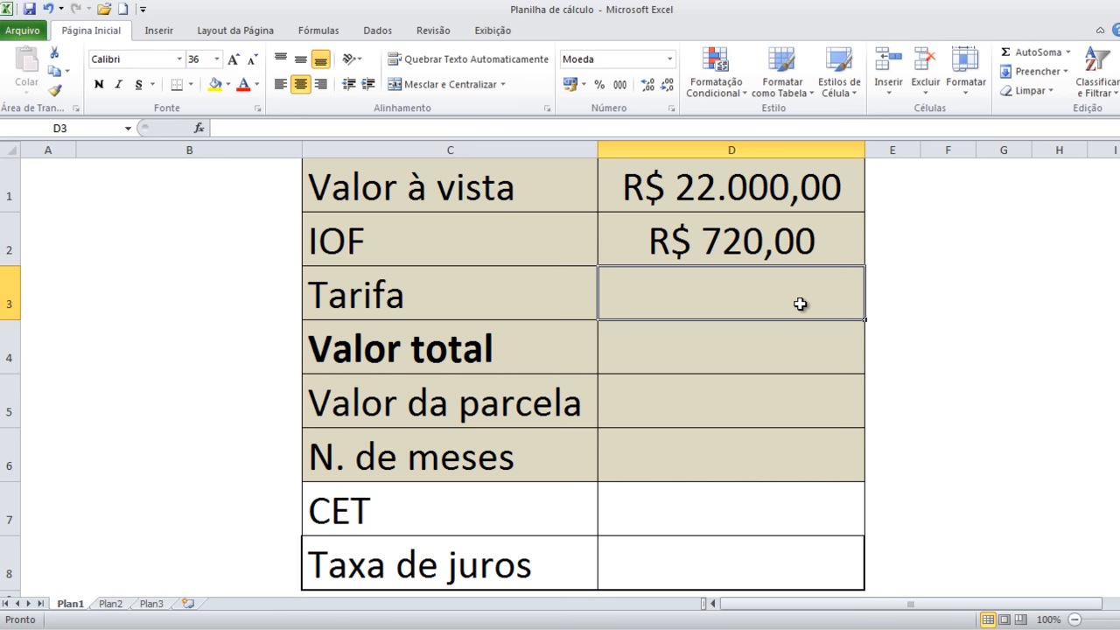
Enter 350 for Tarifa in D3 and total D1:D3 with the SOMA function in the Valor total cell D4.
{"action": "type", "text": "350"}
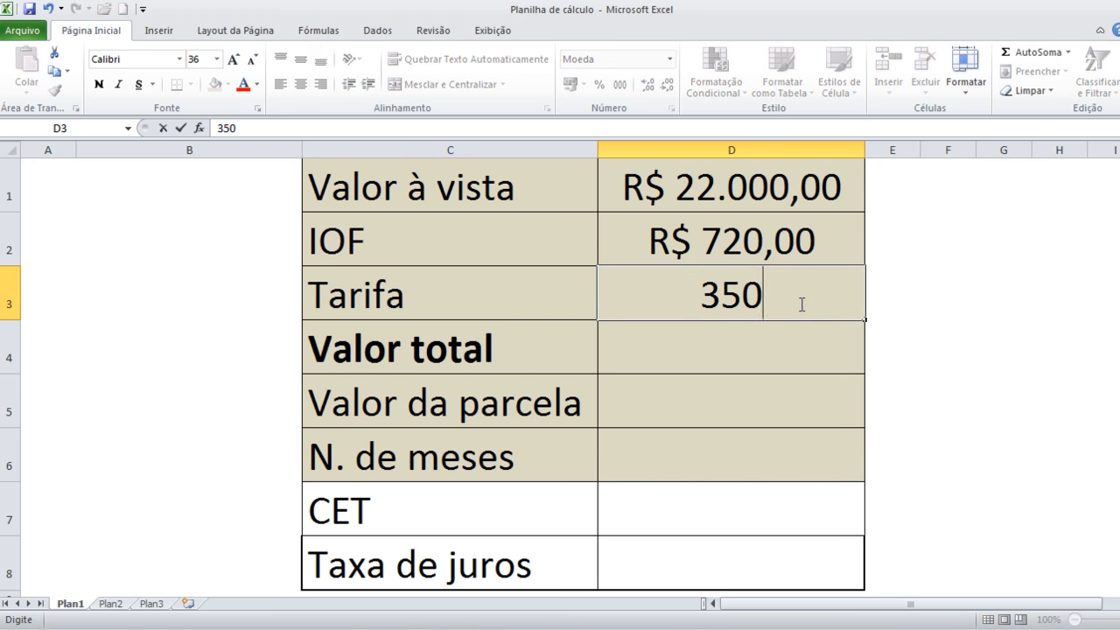
{"action": "key", "text": "Return"}
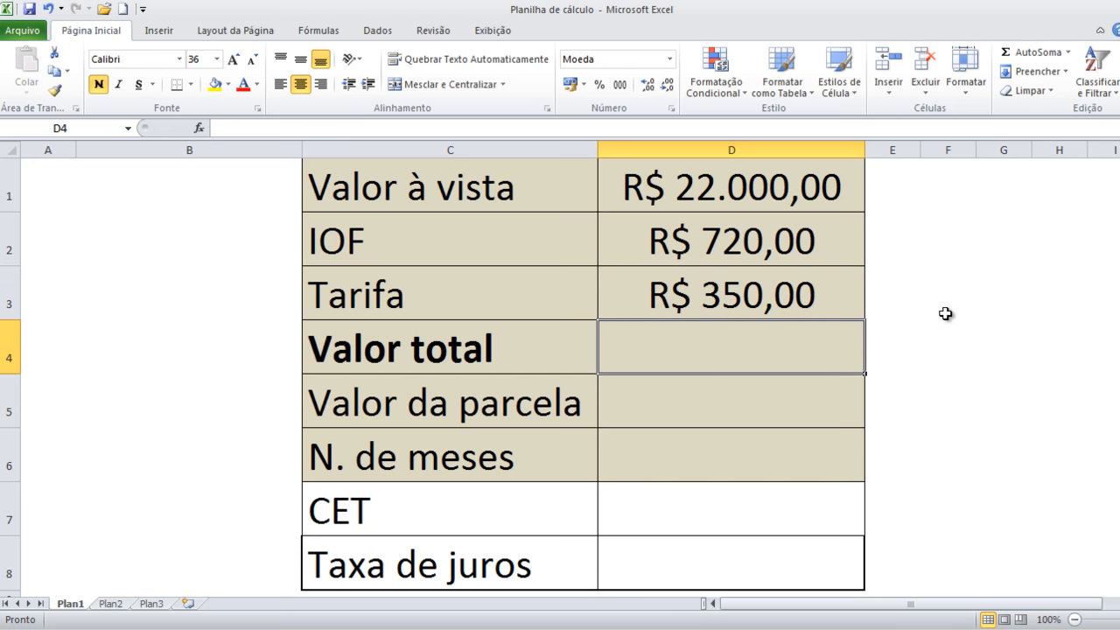
{"action": "type", "text": "="}
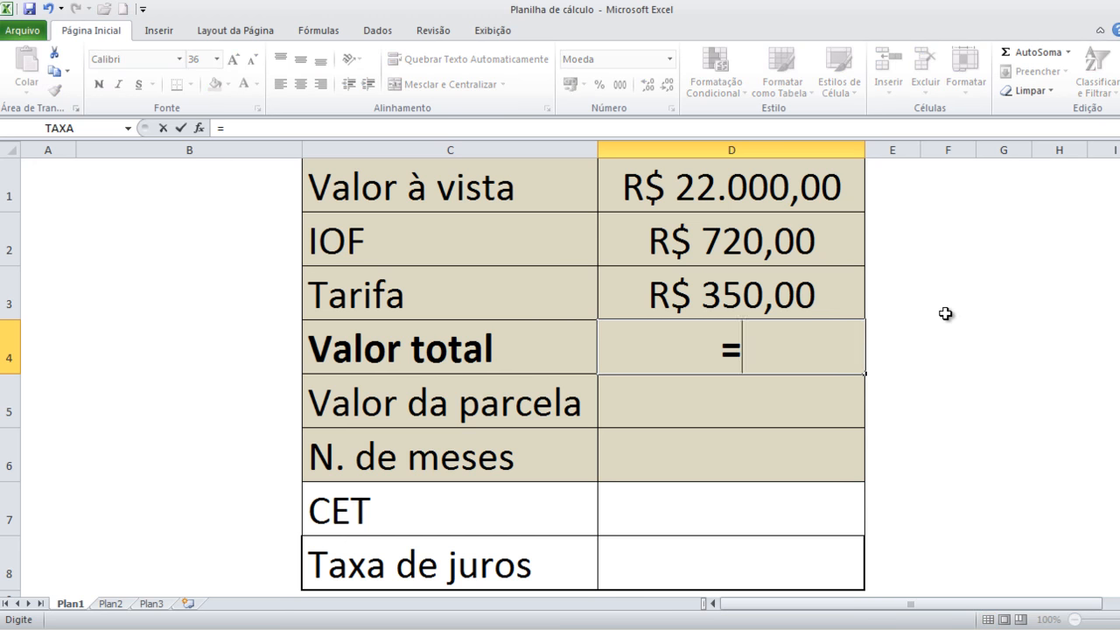
{"action": "type", "text": "soma("}
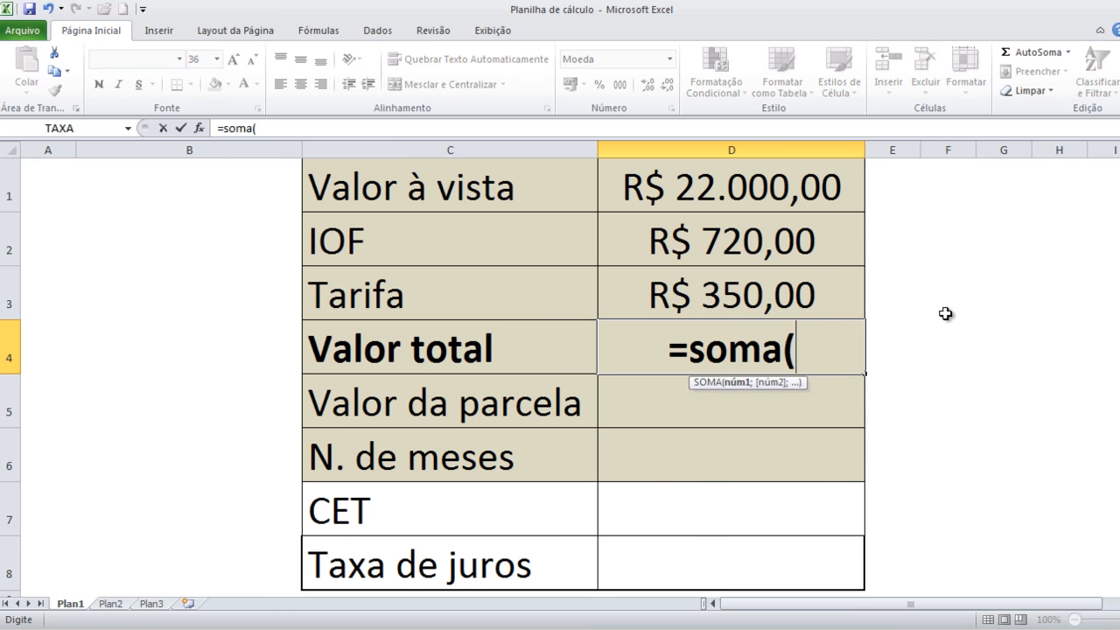
{"action": "left_click_drag", "start_coordinate": [748, 195], "coordinate": [726, 275]}
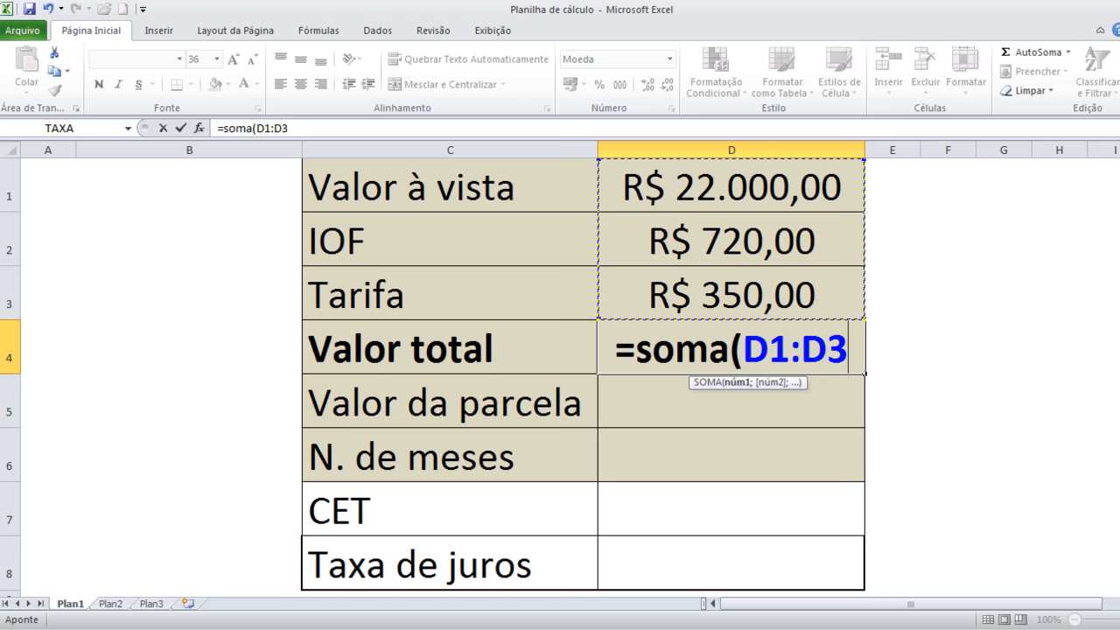
{"action": "key", "text": "Return"}
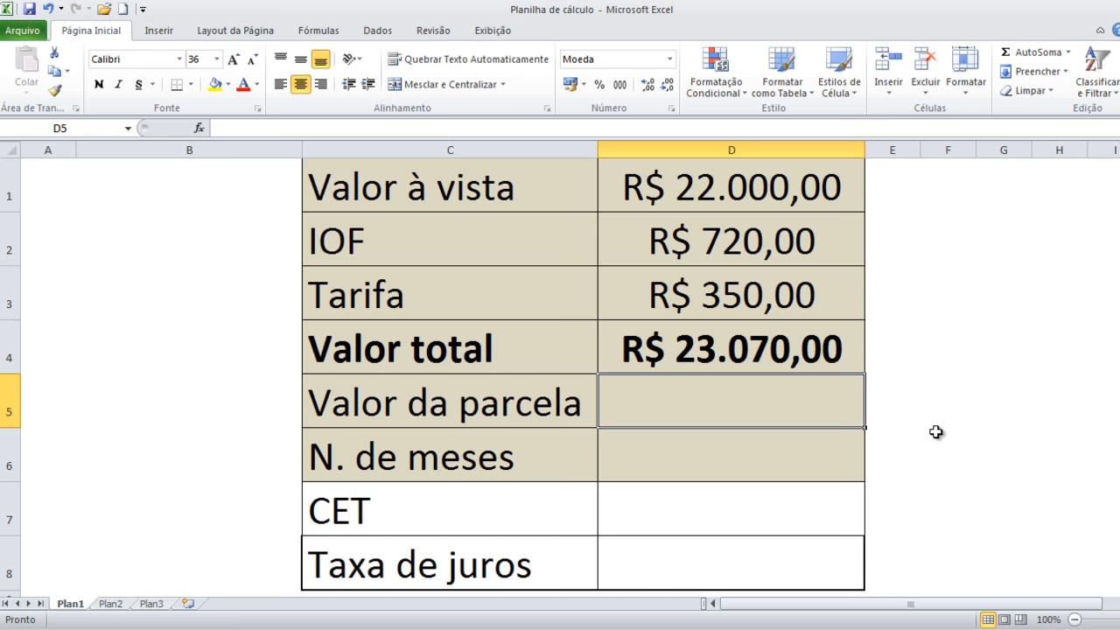
Enter -700 for Valor da parcela in D5 and 48 for N. de meses in D6.
{"action": "type", "text": "-700"}
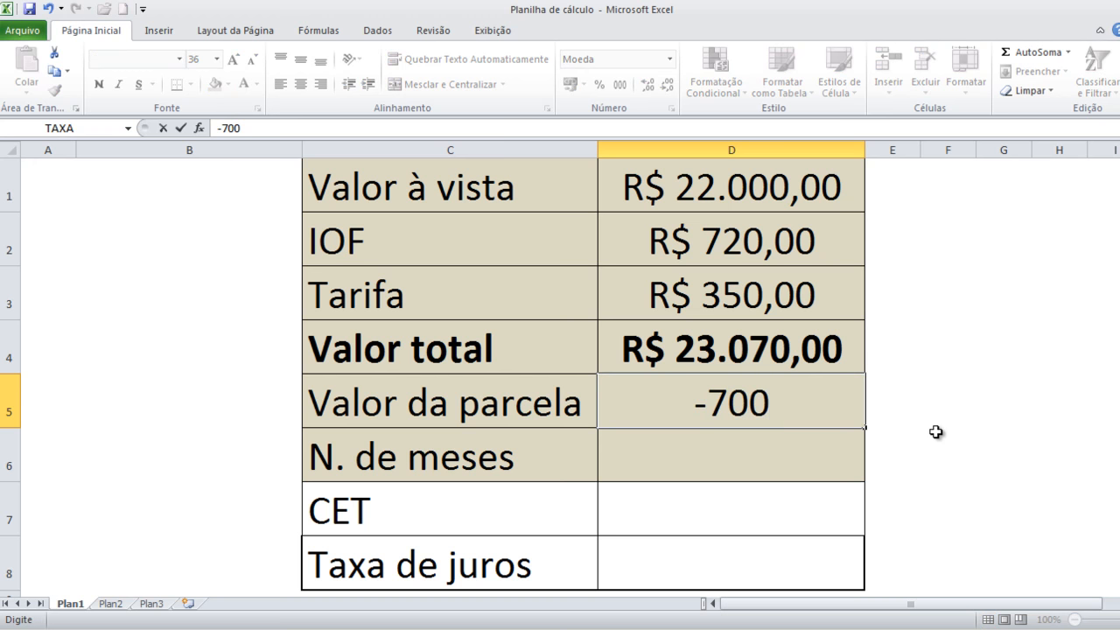
{"action": "key", "text": "Return"}
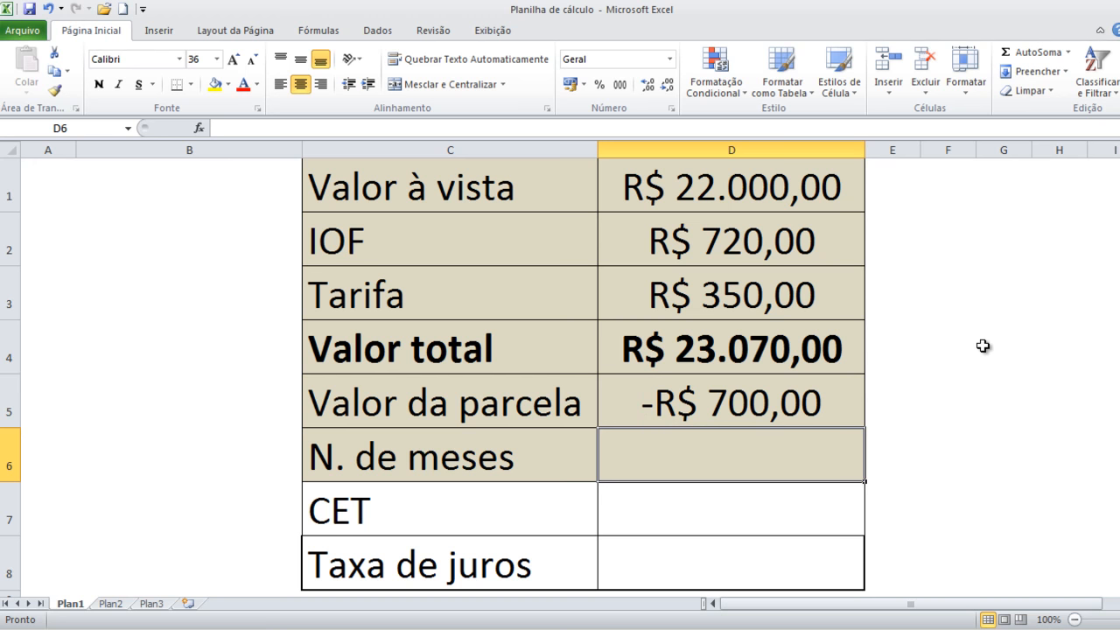
{"action": "type", "text": "48"}
{"action": "key", "text": "Return"}
Insert the financial function TAXA in the Taxa de juros cell D8 of the extended table.
{"action": "key", "text": "Return"}
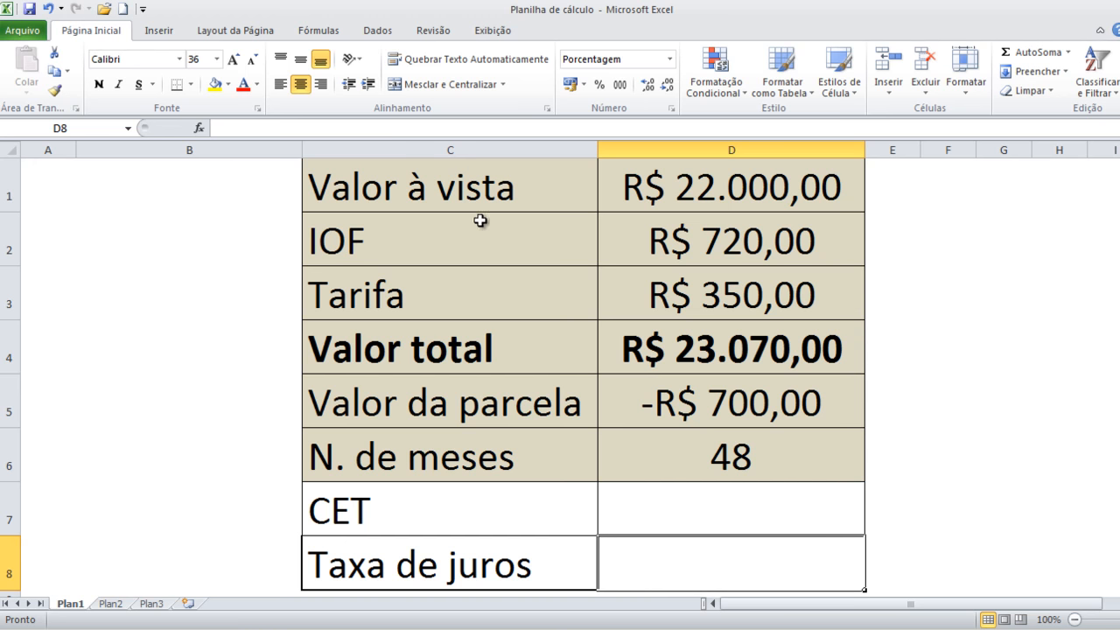
{"action": "left_click", "coordinate": [316, 35]}
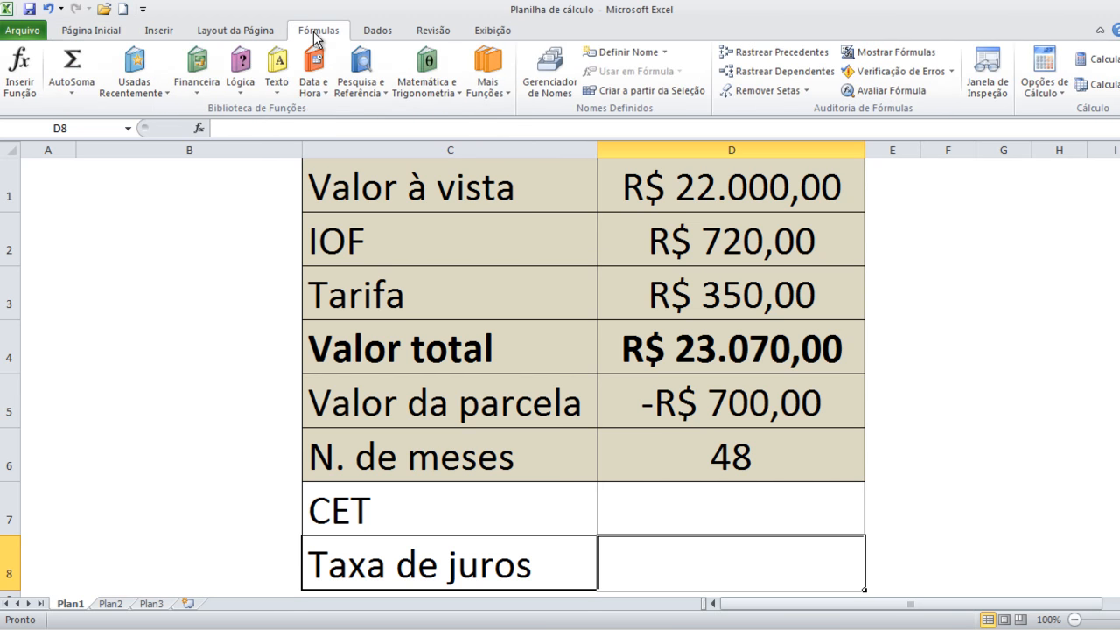
{"action": "left_click", "coordinate": [202, 91]}
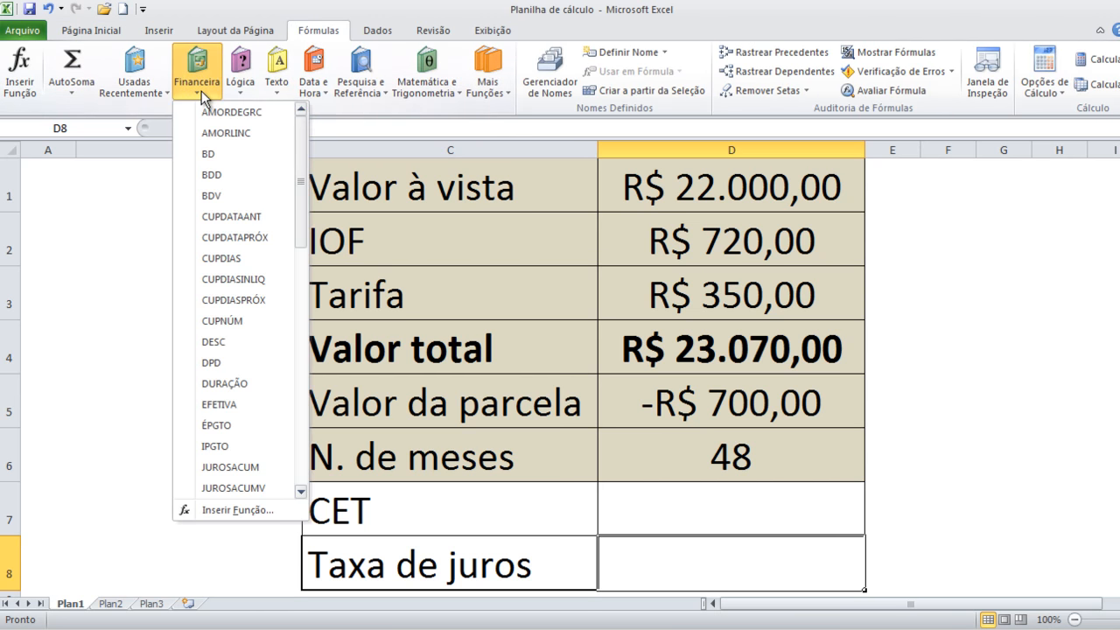
{"action": "left_click_drag", "start_coordinate": [300, 216], "coordinate": [301, 442]}
{"action": "left_click", "coordinate": [212, 389]}
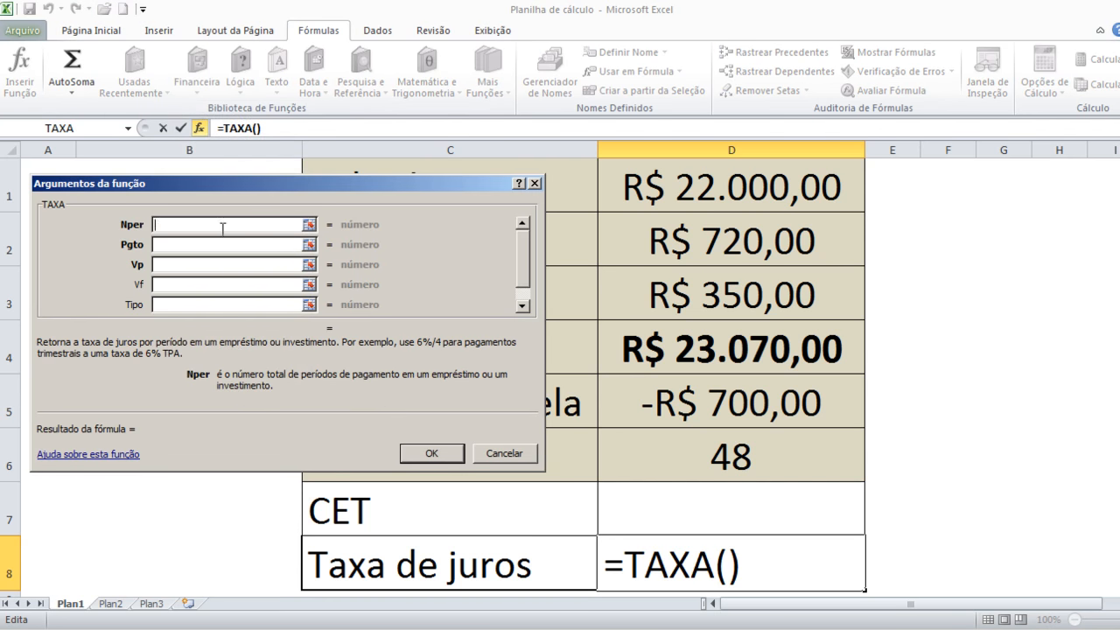
Complete the Taxa de juros function with Nper D6, Pgto D5, Vp D4 (Valor total), an empty Vf and Tipo 0.
{"action": "left_click", "coordinate": [700, 456]}
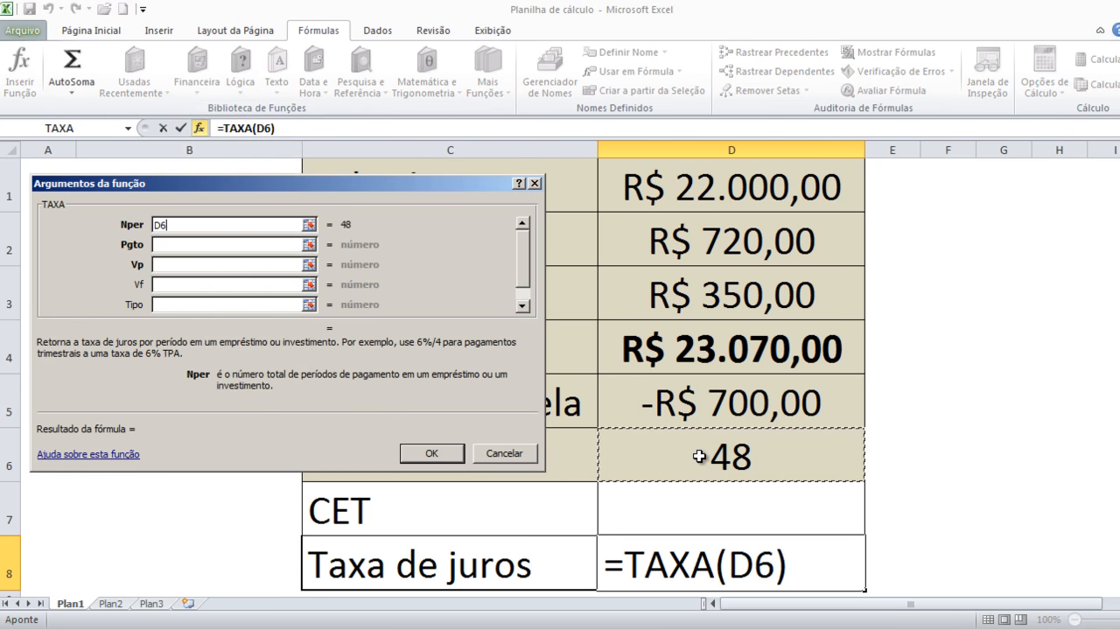
{"action": "left_click", "coordinate": [178, 245]}
{"action": "left_click", "coordinate": [705, 404]}
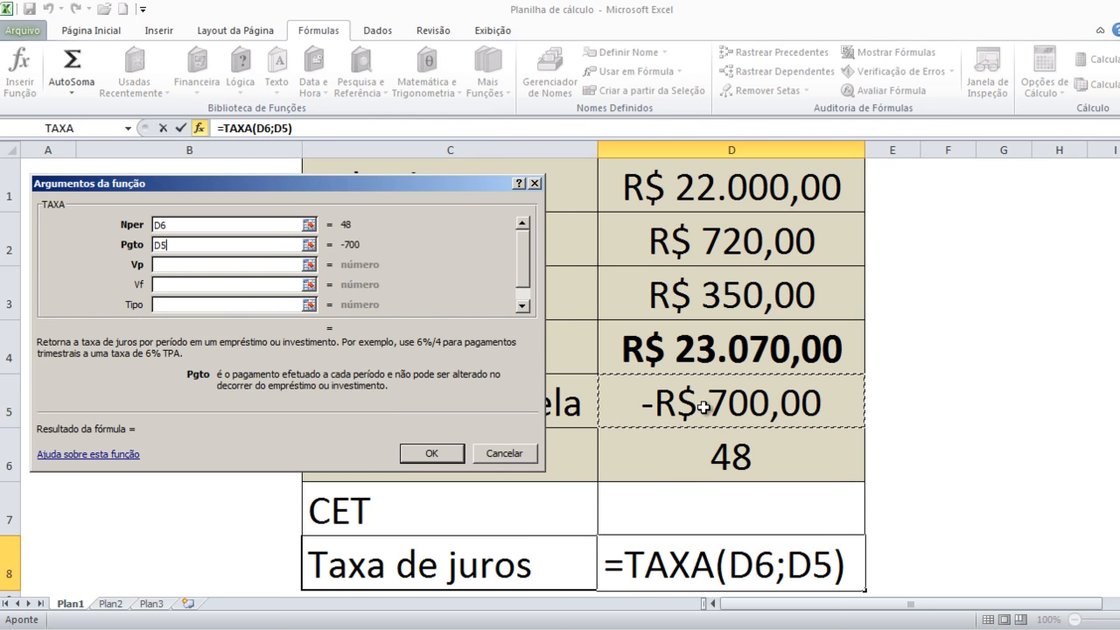
{"action": "left_click", "coordinate": [202, 266]}
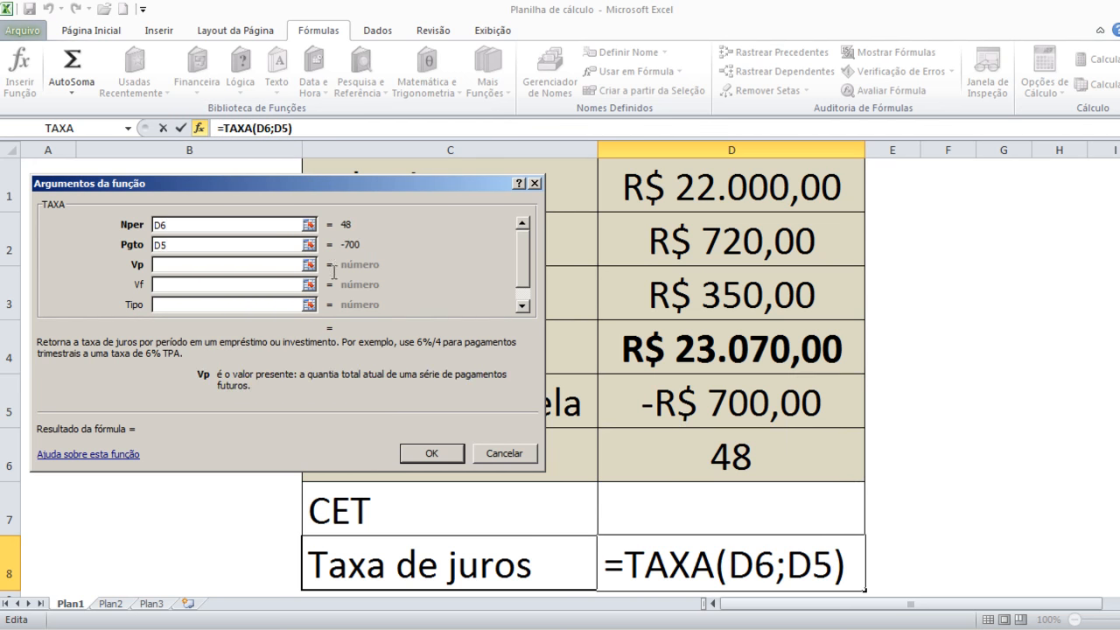
{"action": "left_click", "coordinate": [707, 355]}
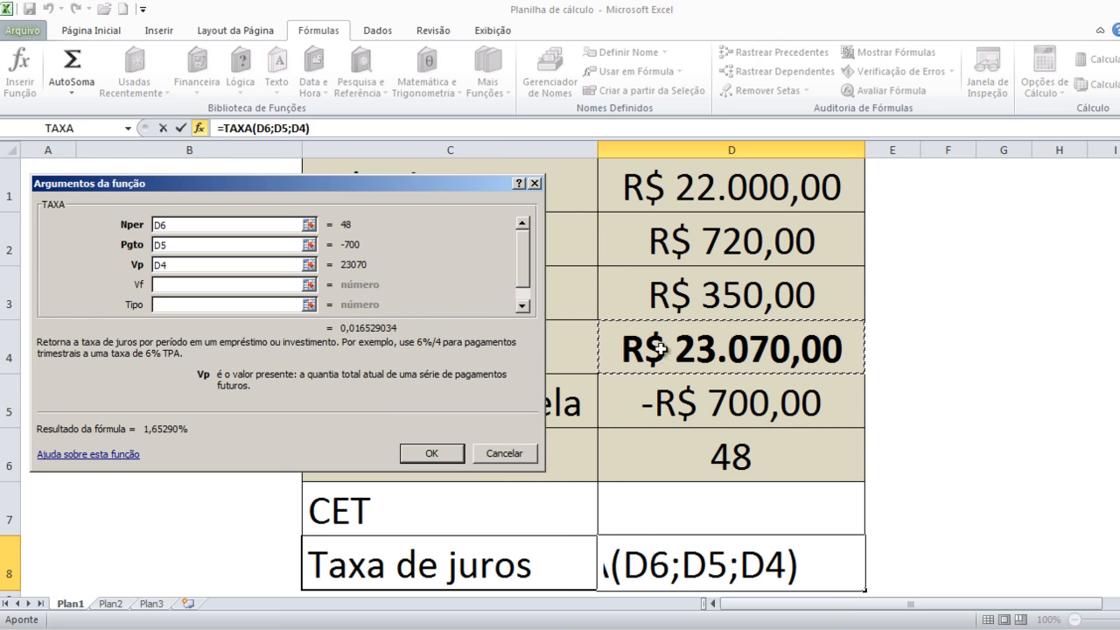
{"action": "left_click", "coordinate": [229, 305]}
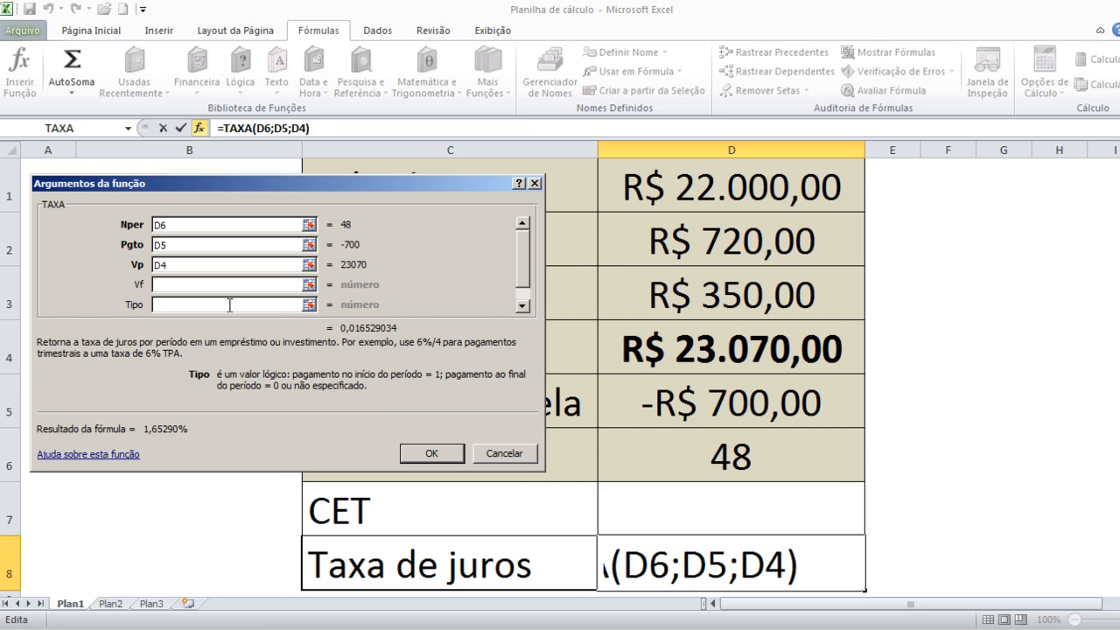
{"action": "type", "text": "0"}
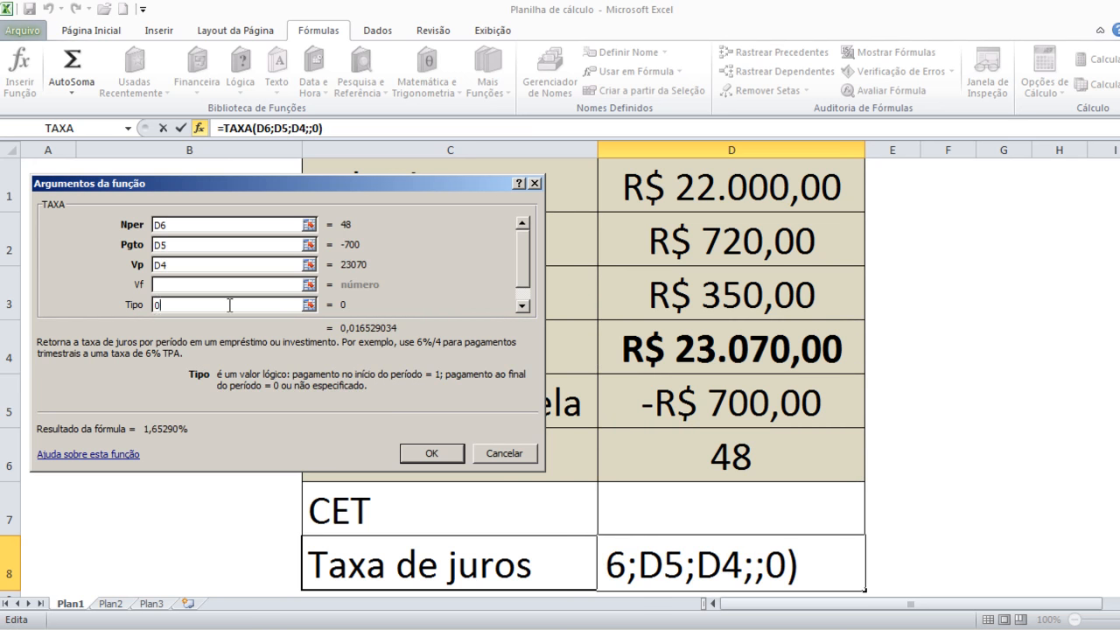
{"action": "left_click", "coordinate": [418, 453]}
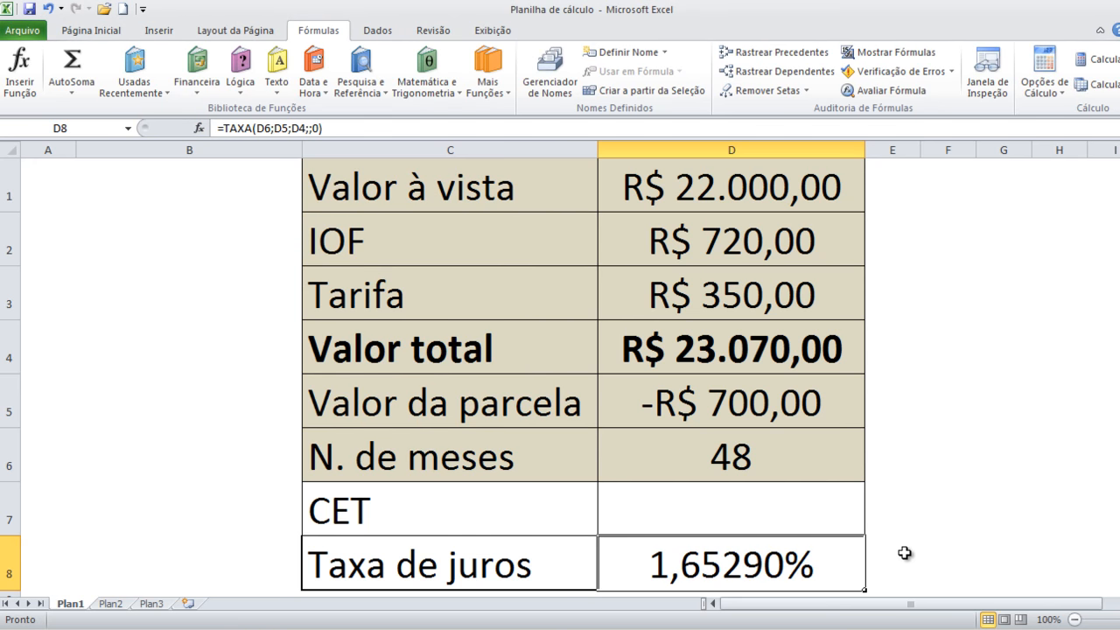
Insert the financial function TAXA in the CET cell D7.
{"action": "left_click", "coordinate": [749, 507]}
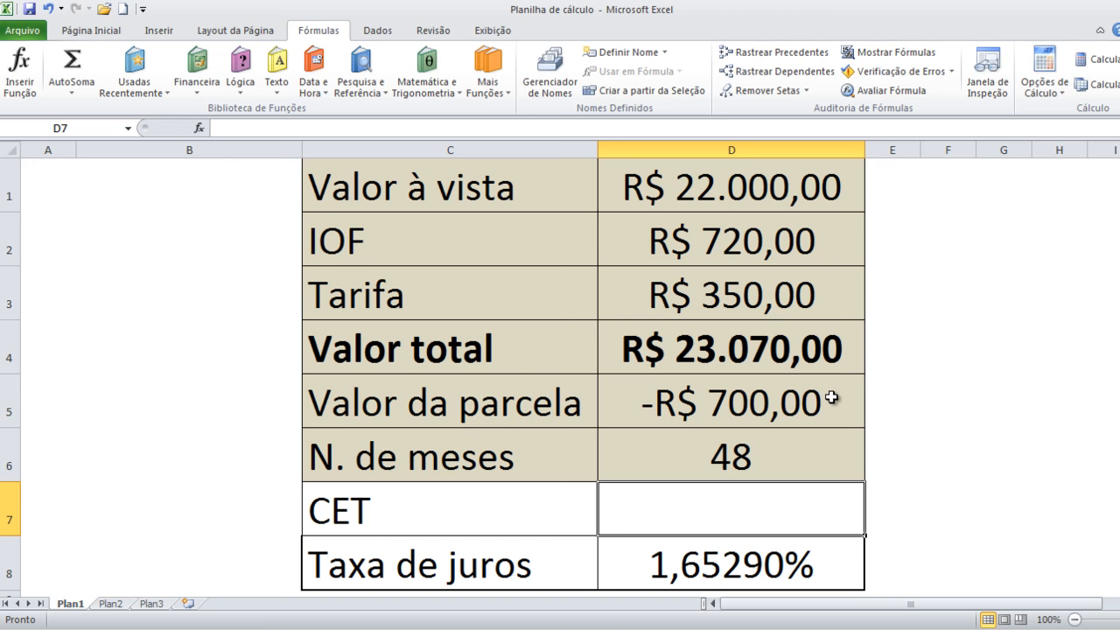
{"action": "left_click", "coordinate": [814, 184]}
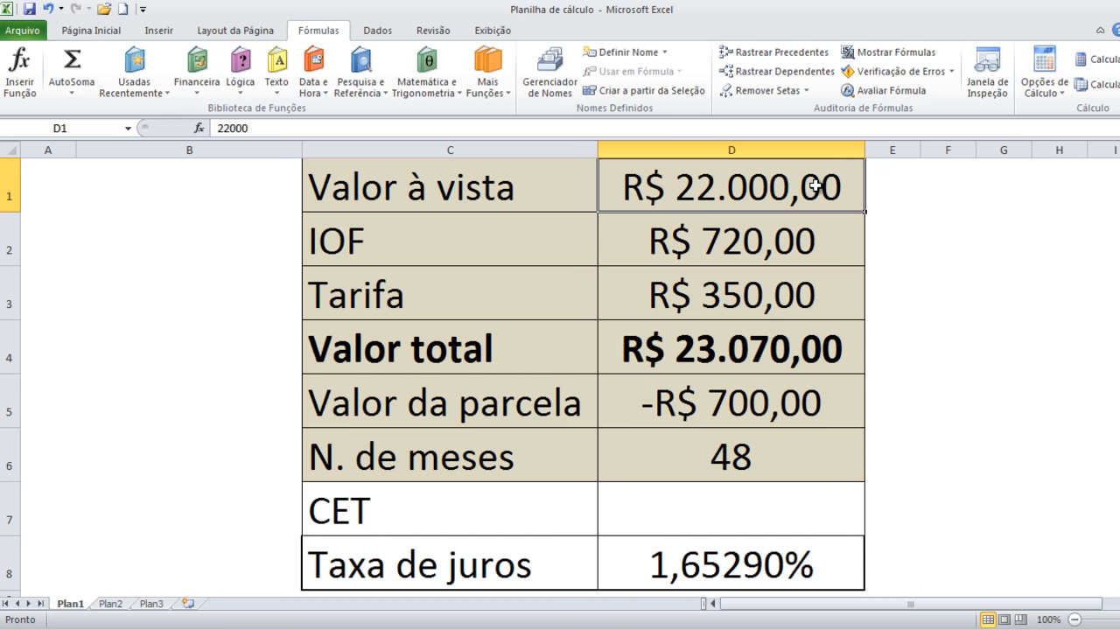
{"action": "left_click", "coordinate": [740, 517]}
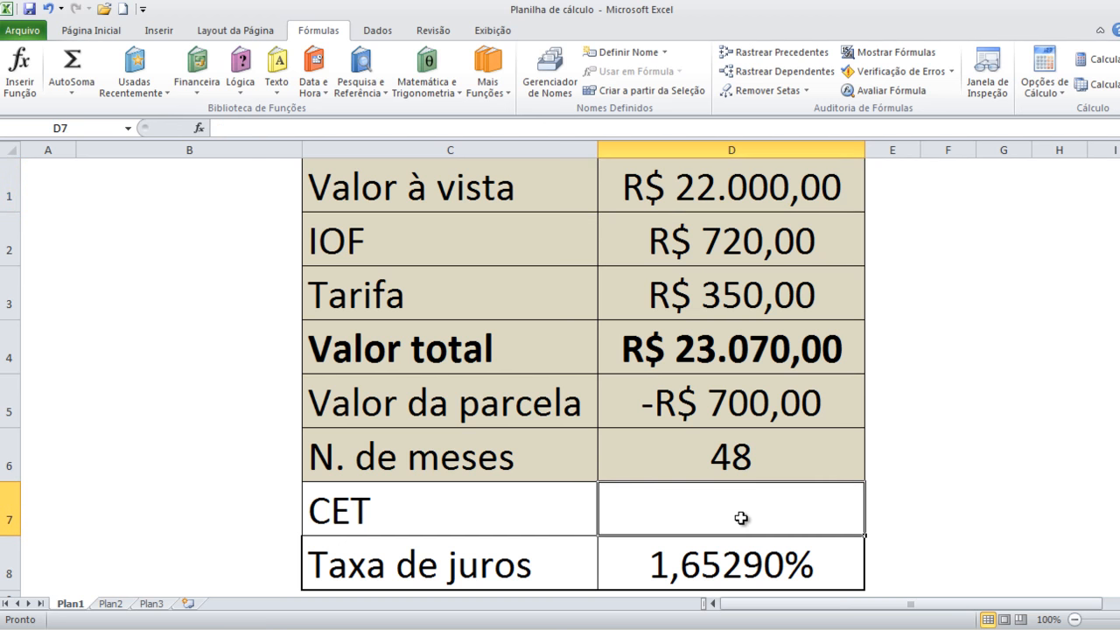
{"action": "left_click", "coordinate": [195, 90]}
{"action": "left_click_drag", "start_coordinate": [294, 243], "coordinate": [299, 452]}
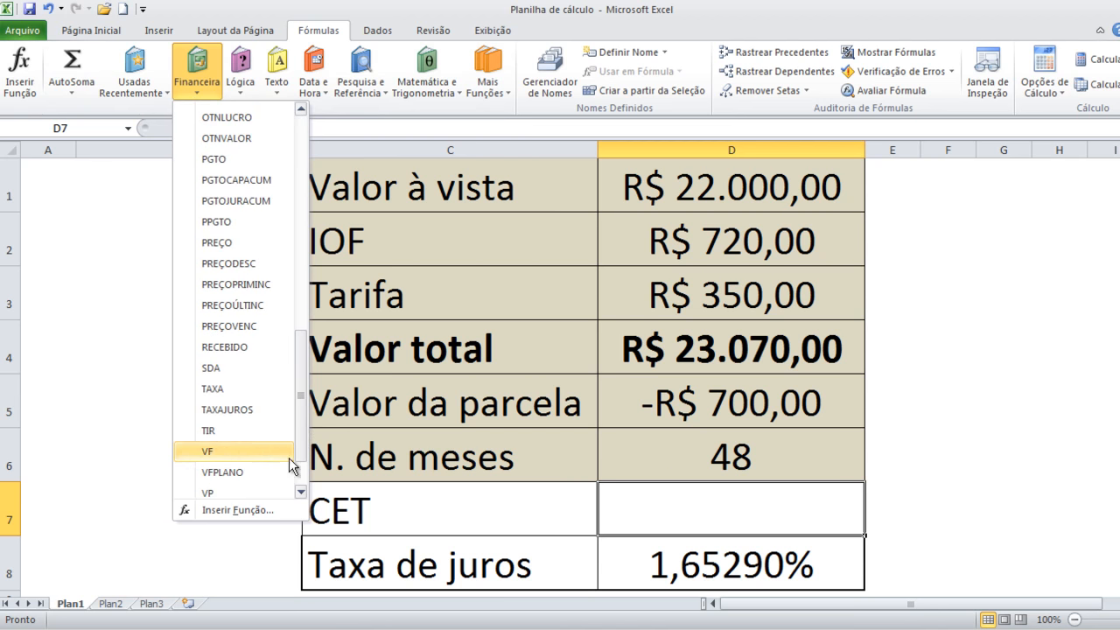
{"action": "left_click", "coordinate": [248, 390]}
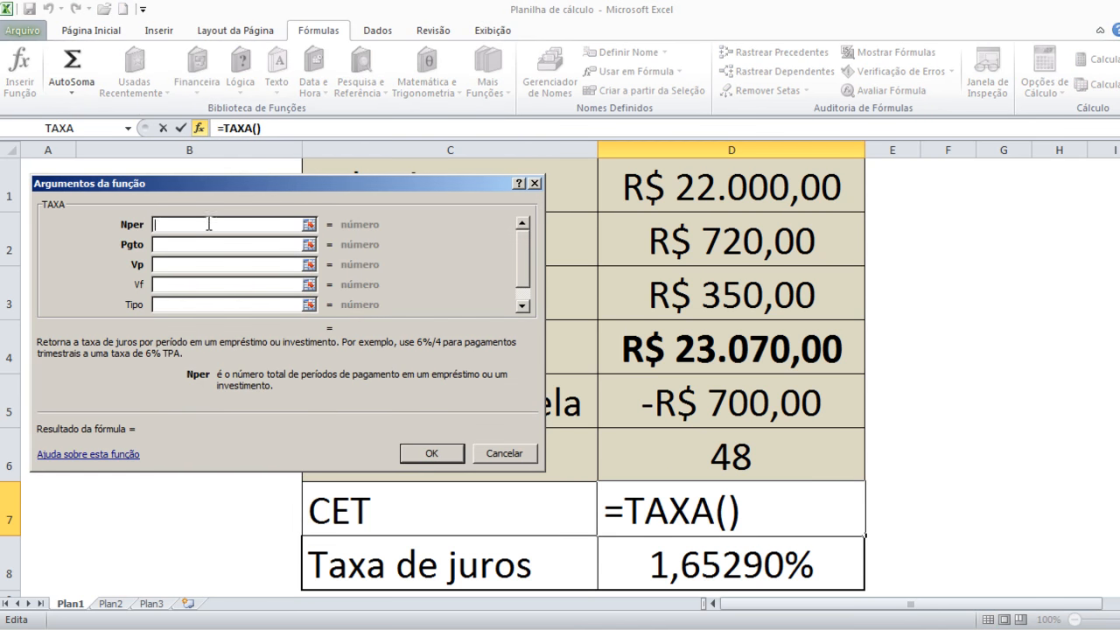
Complete the CET function with Nper D6, Pgto D5, Vp D1 (Valor à vista), an empty Vf and Tipo 0.
{"action": "left_click", "coordinate": [711, 462]}
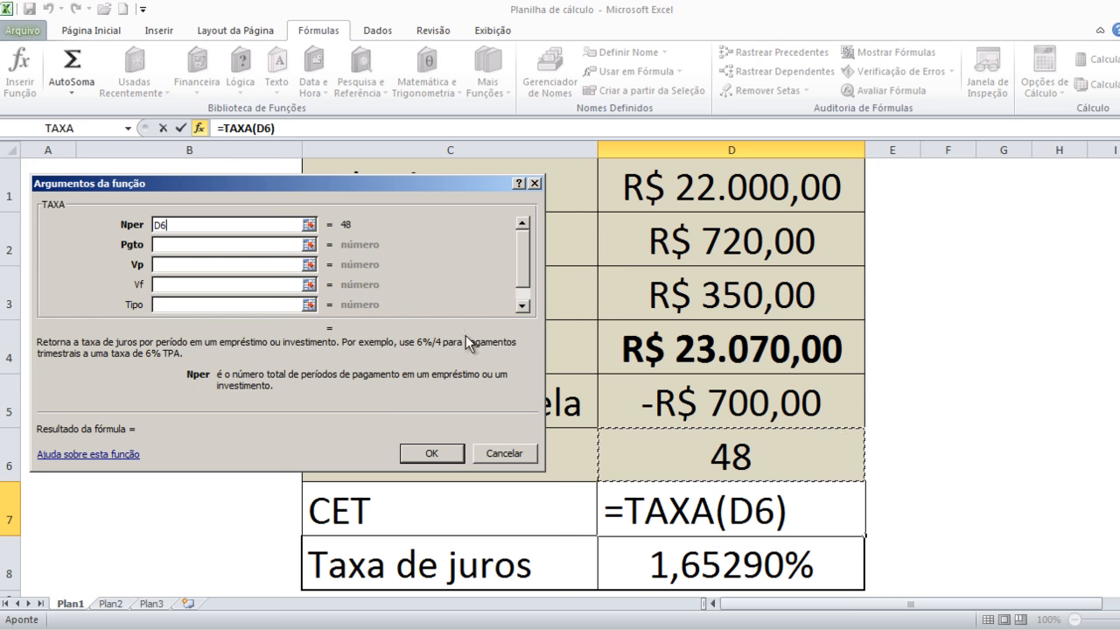
{"action": "left_click", "coordinate": [160, 247]}
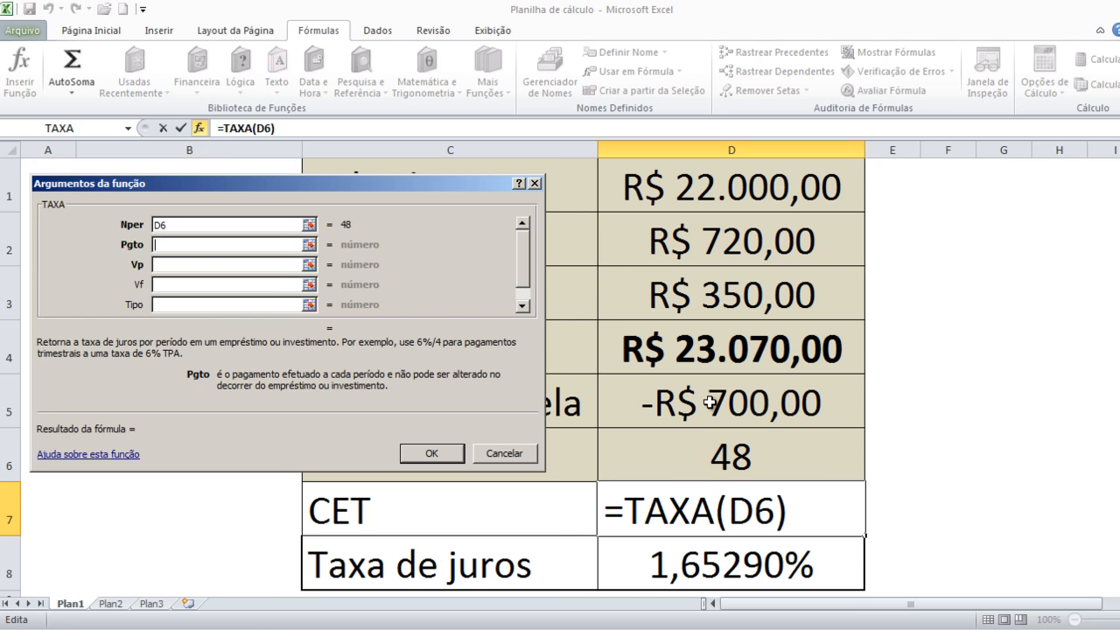
{"action": "left_click", "coordinate": [709, 402]}
{"action": "left_click", "coordinate": [194, 265]}
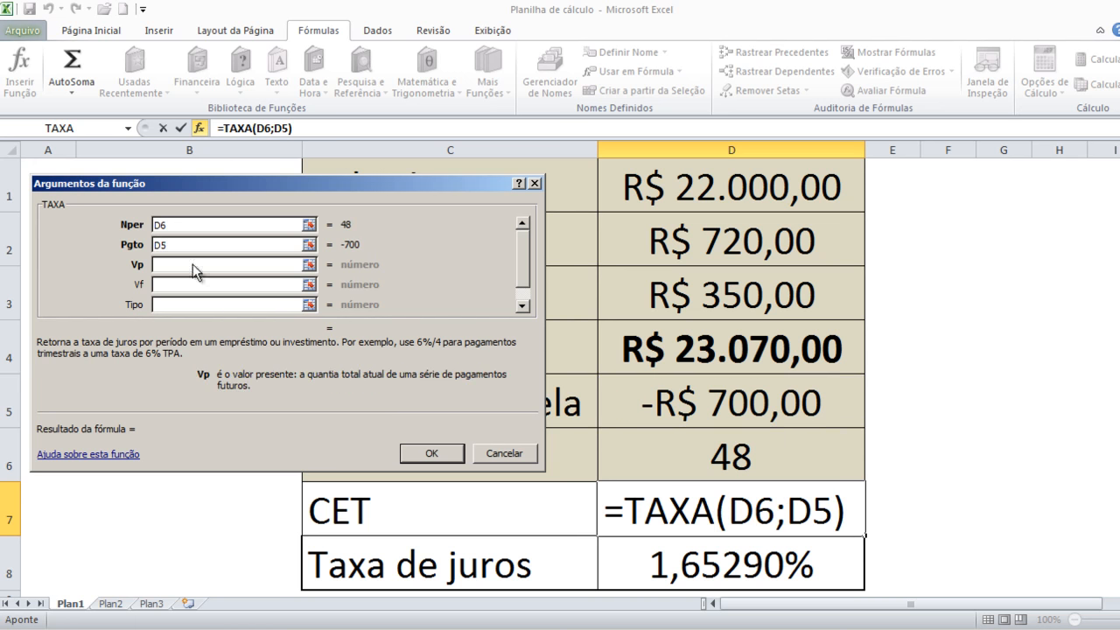
{"action": "left_click", "coordinate": [703, 201]}
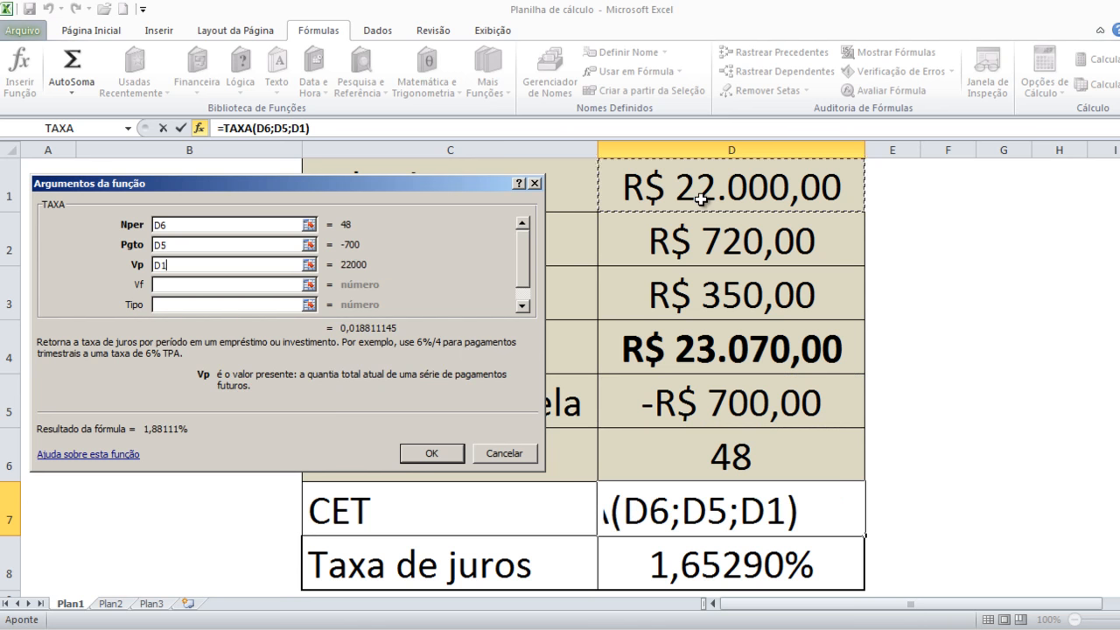
{"action": "left_click", "coordinate": [241, 304]}
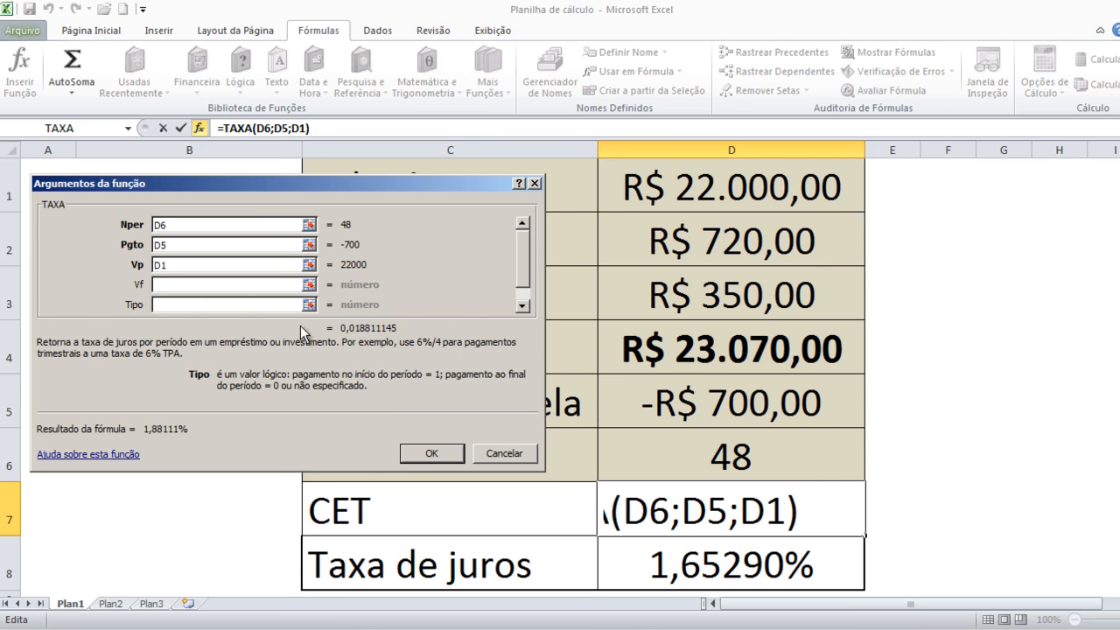
{"action": "type", "text": "0"}
{"action": "left_click", "coordinate": [440, 454]}
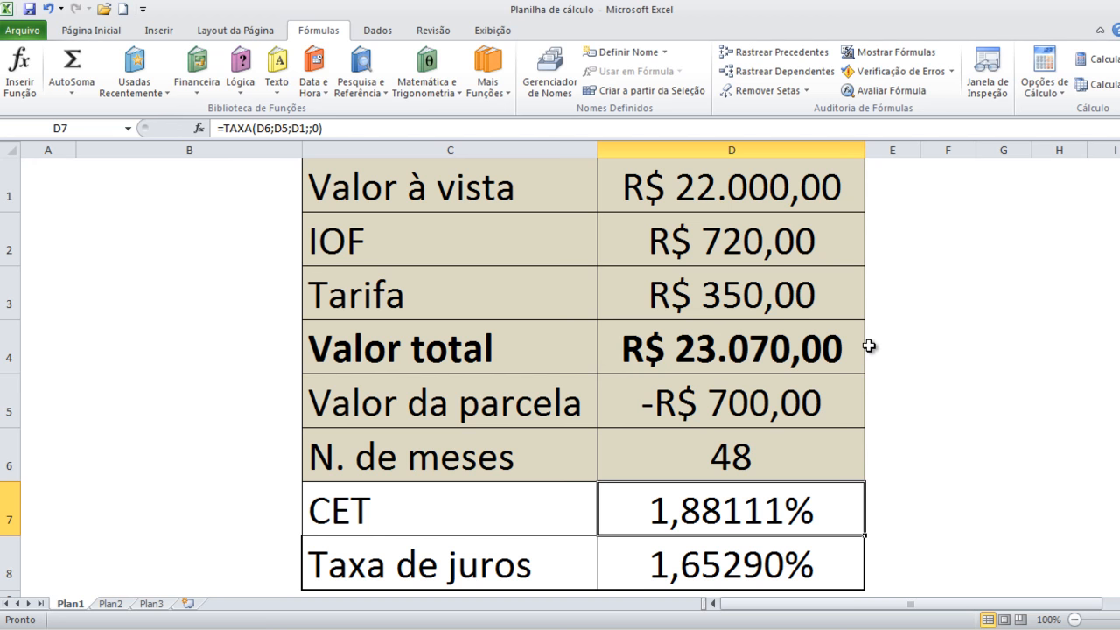
Compare the Taxa de juros in D8 and the CET in D7 with the Valor à vista and Valor da parcela inputs.
{"action": "left_click", "coordinate": [833, 570]}
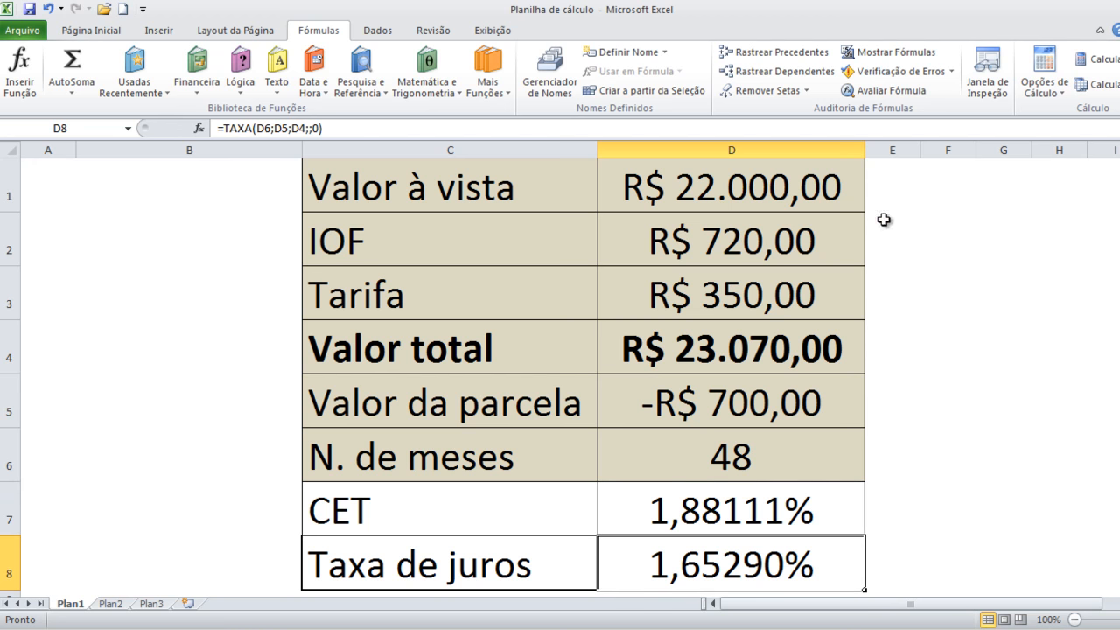
{"action": "left_click", "coordinate": [786, 182]}
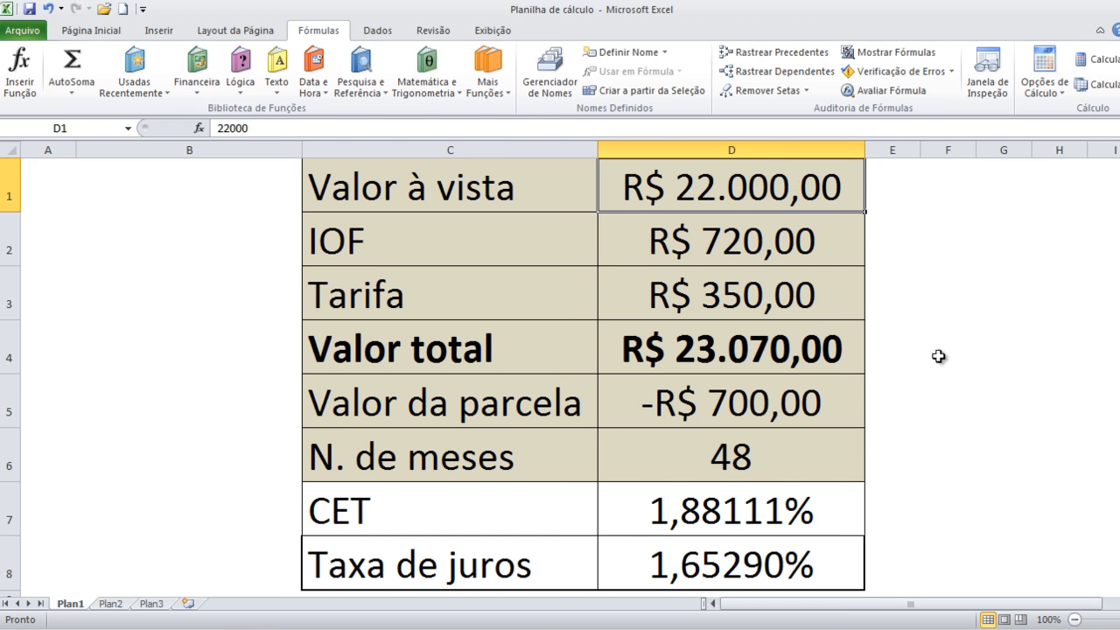
{"action": "left_click", "coordinate": [803, 402]}
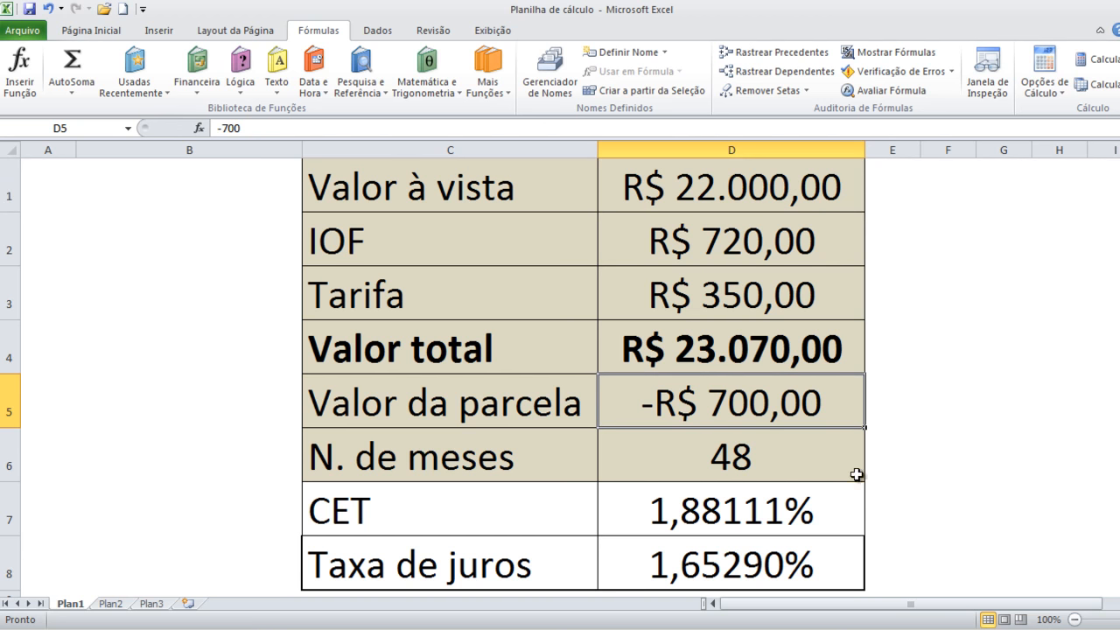
{"action": "left_click", "coordinate": [822, 506]}
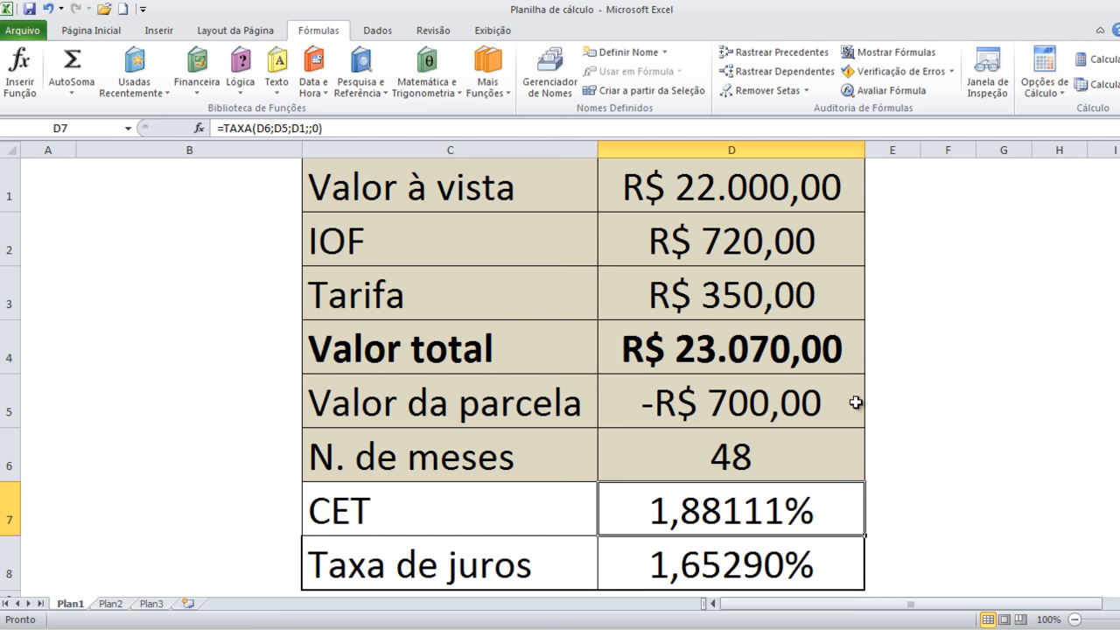
{"action": "left_click", "coordinate": [810, 401]}
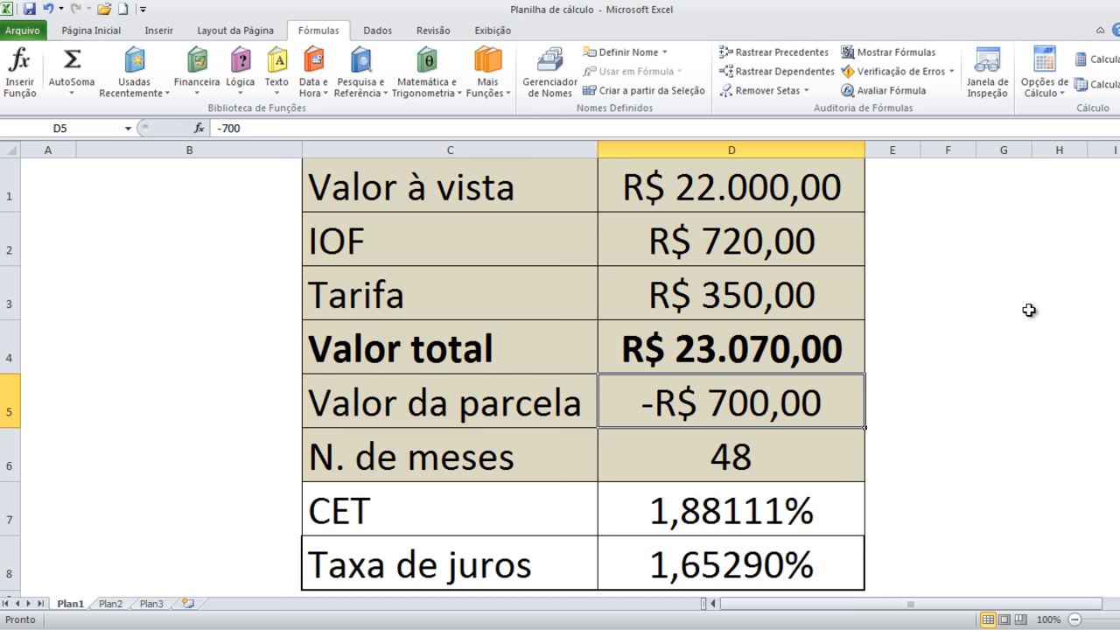
Set the Tarifa in D3 to 500 and check the Valor da parcela and CET cells.
{"action": "left_click", "coordinate": [753, 292]}
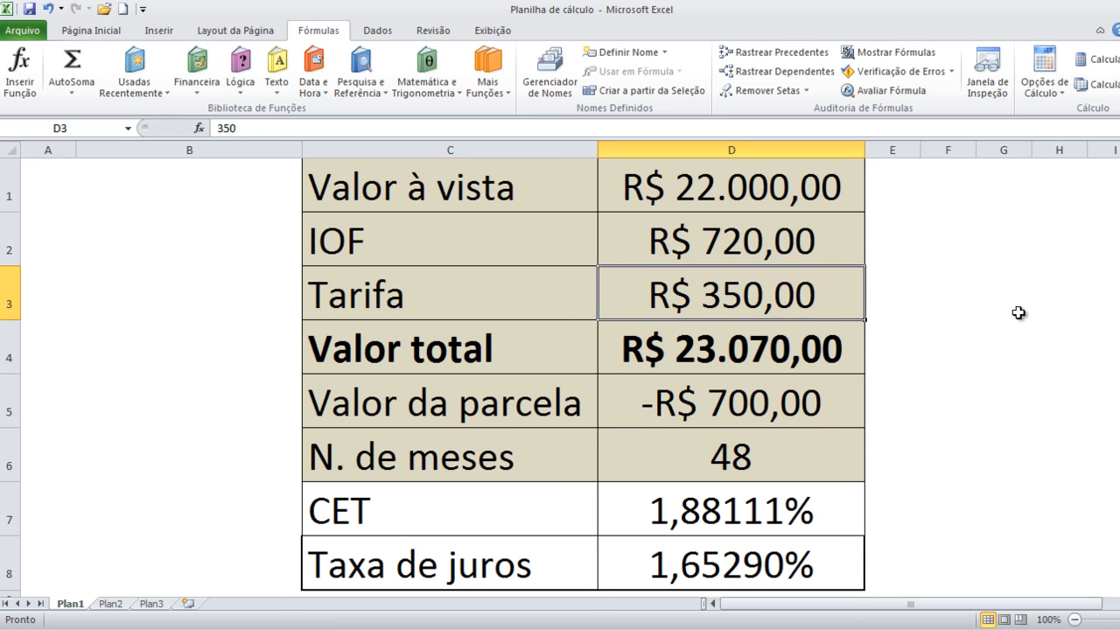
{"action": "type", "text": "500"}
{"action": "key", "text": "Return"}
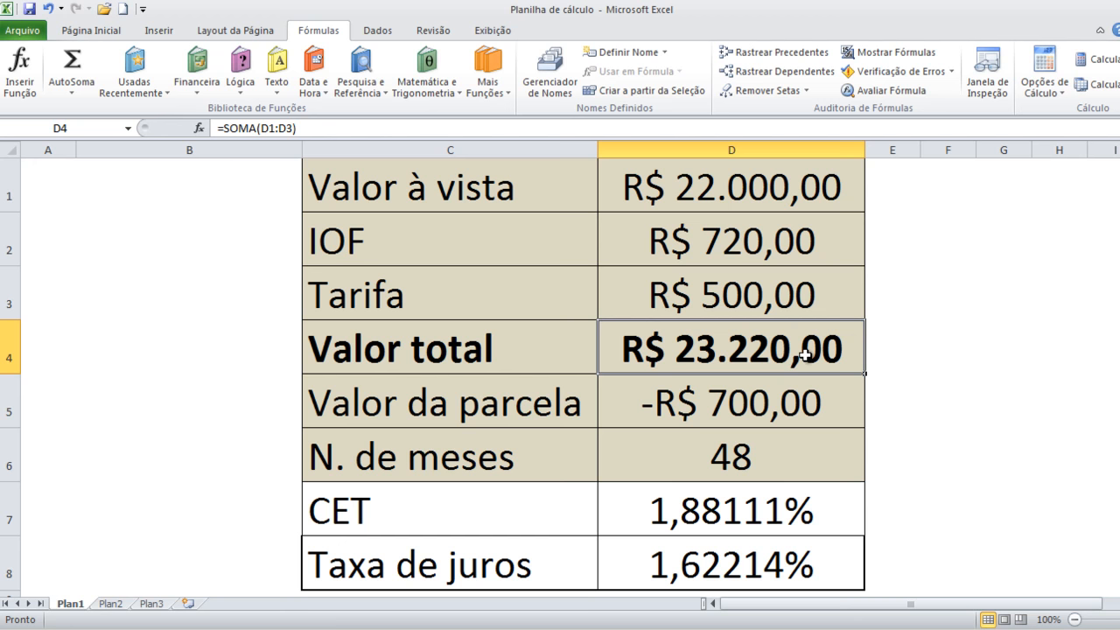
{"action": "left_click", "coordinate": [740, 401]}
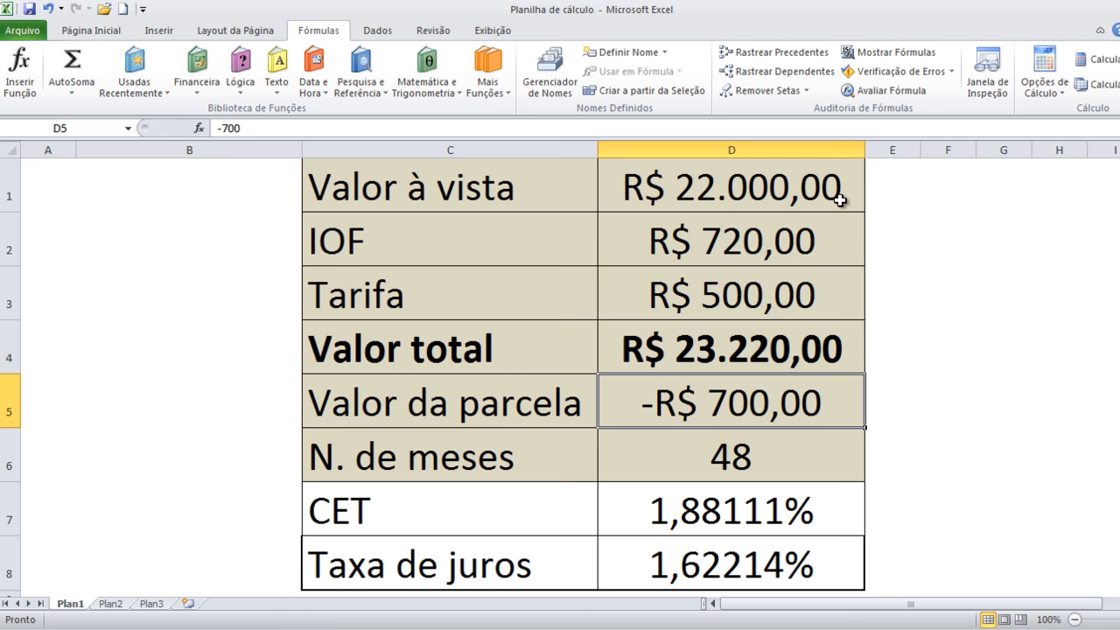
{"action": "left_click", "coordinate": [760, 515]}
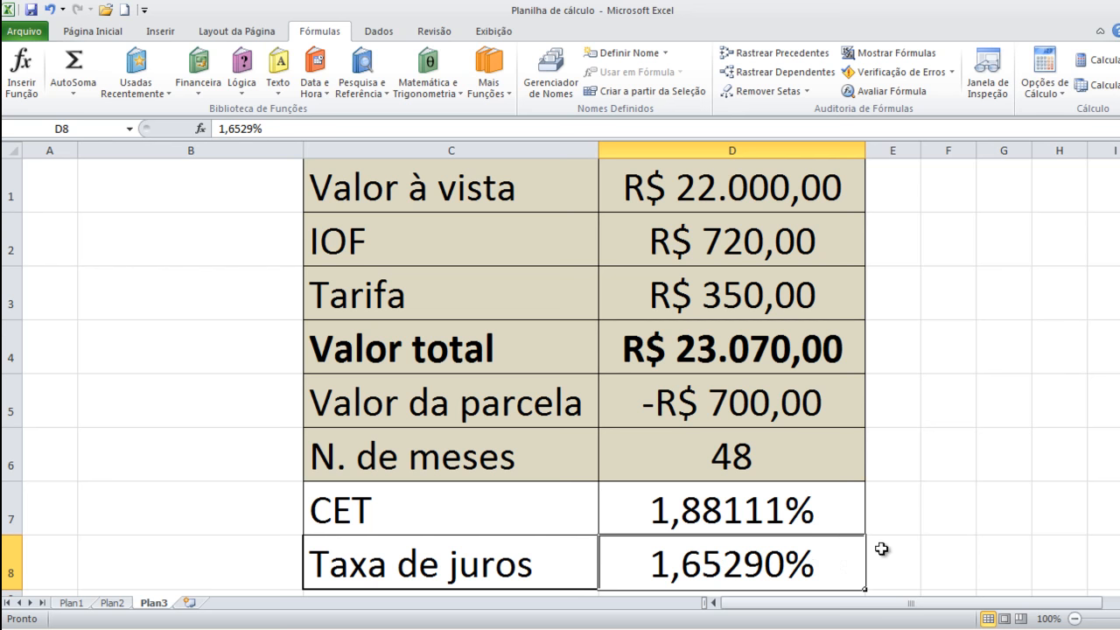
Set the Tarifa in D3 of the Plan3 sheet to 1000.
{"action": "left_click", "coordinate": [760, 293]}
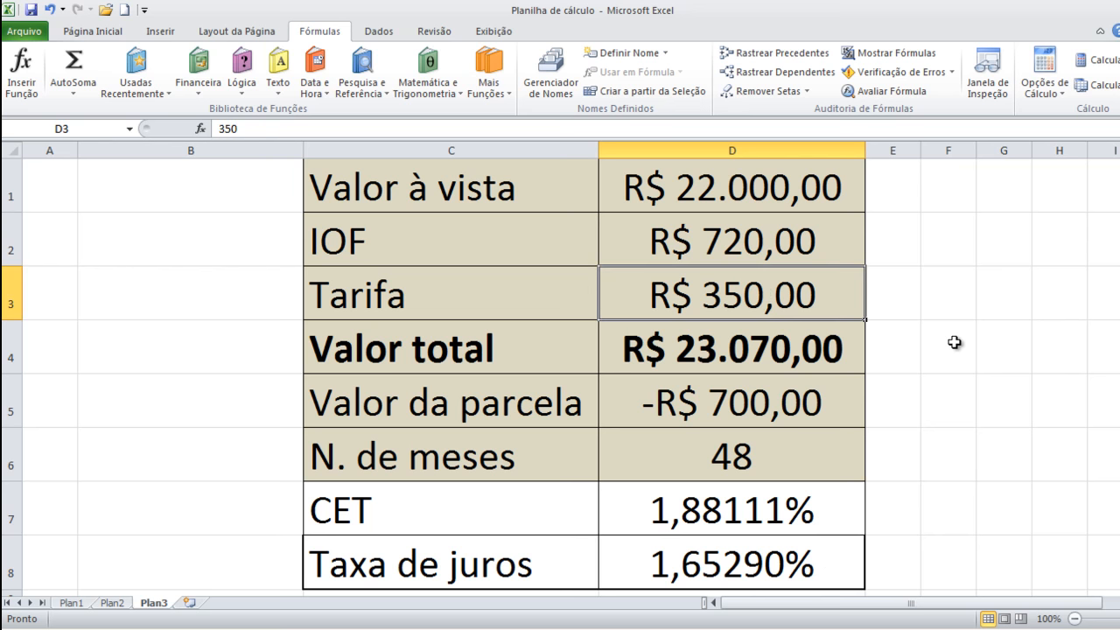
{"action": "type", "text": "1000"}
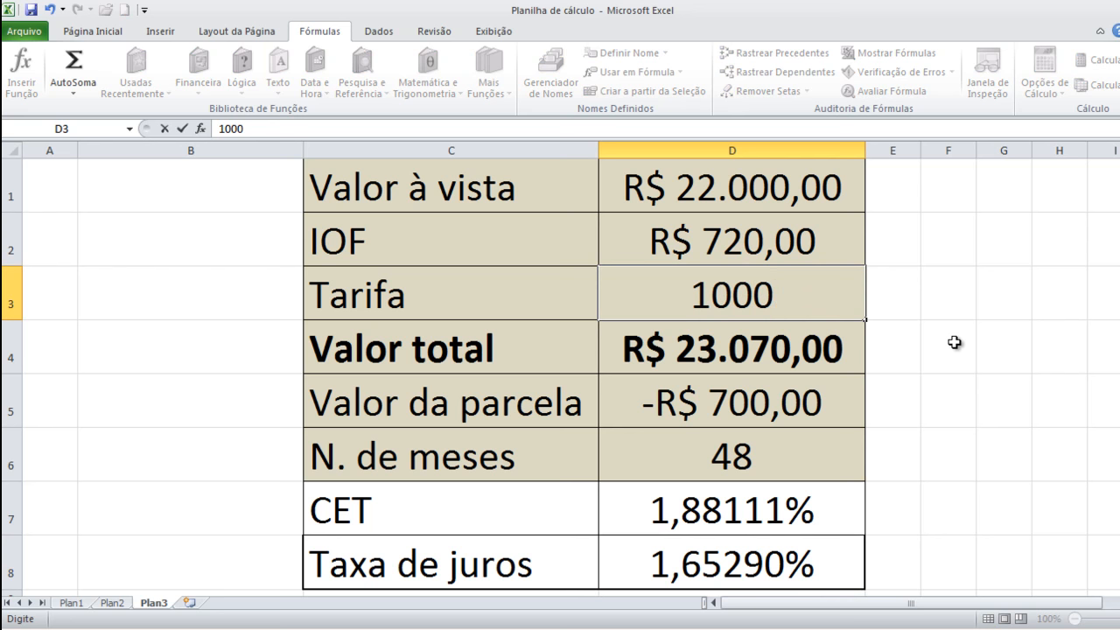
{"action": "key", "text": "Return"}
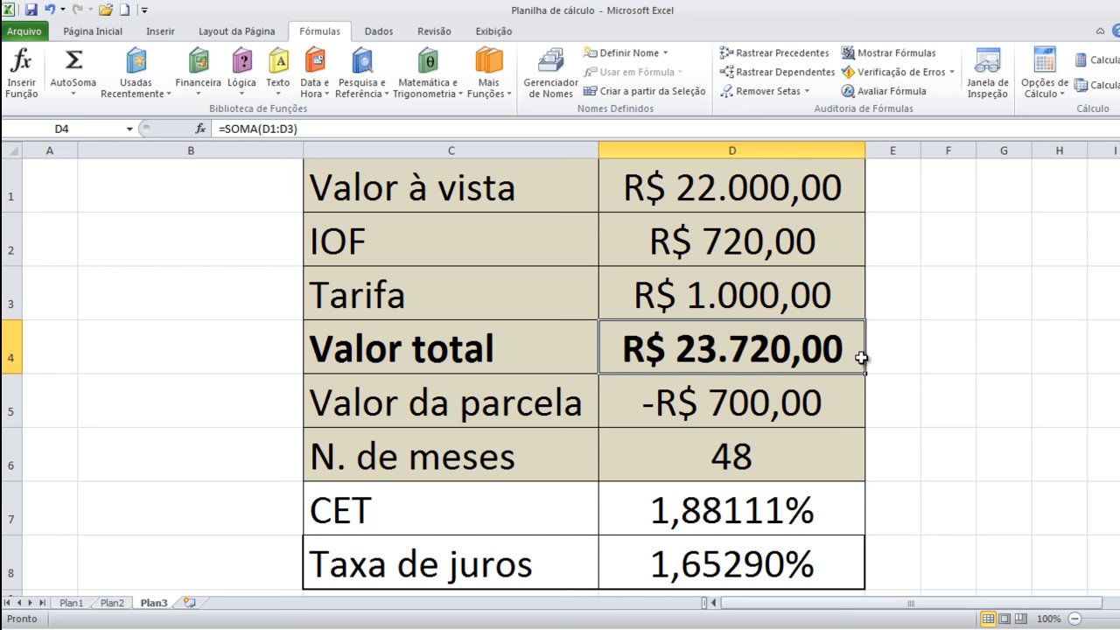
Clear the Valor da parcela in D5 and insert the financial function PGTO there.
{"action": "left_click", "coordinate": [731, 409]}
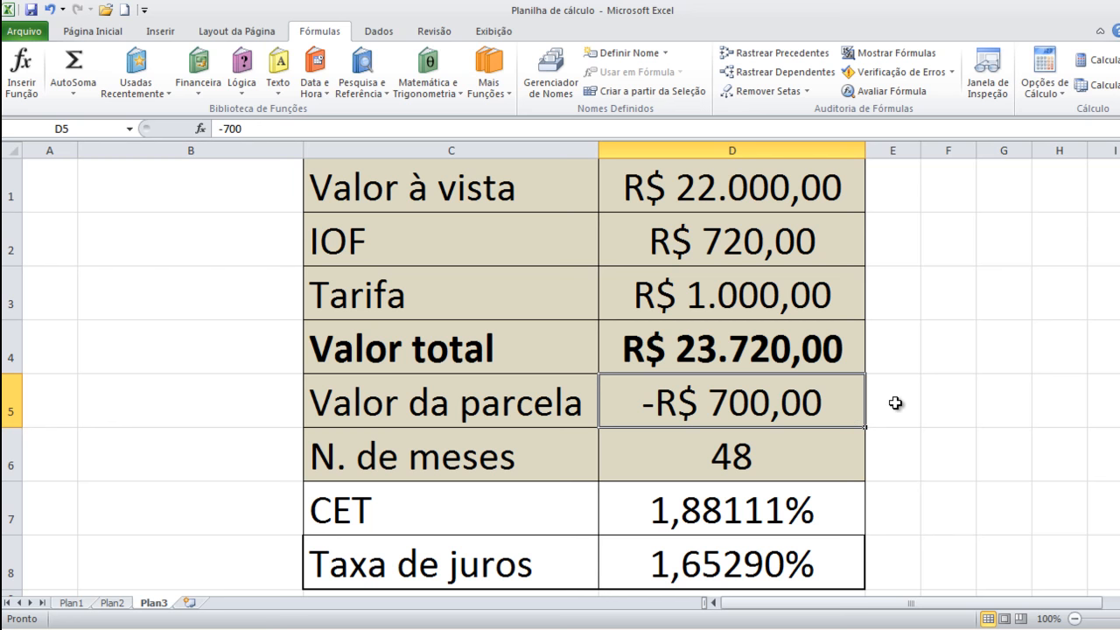
{"action": "key", "text": "Delete"}
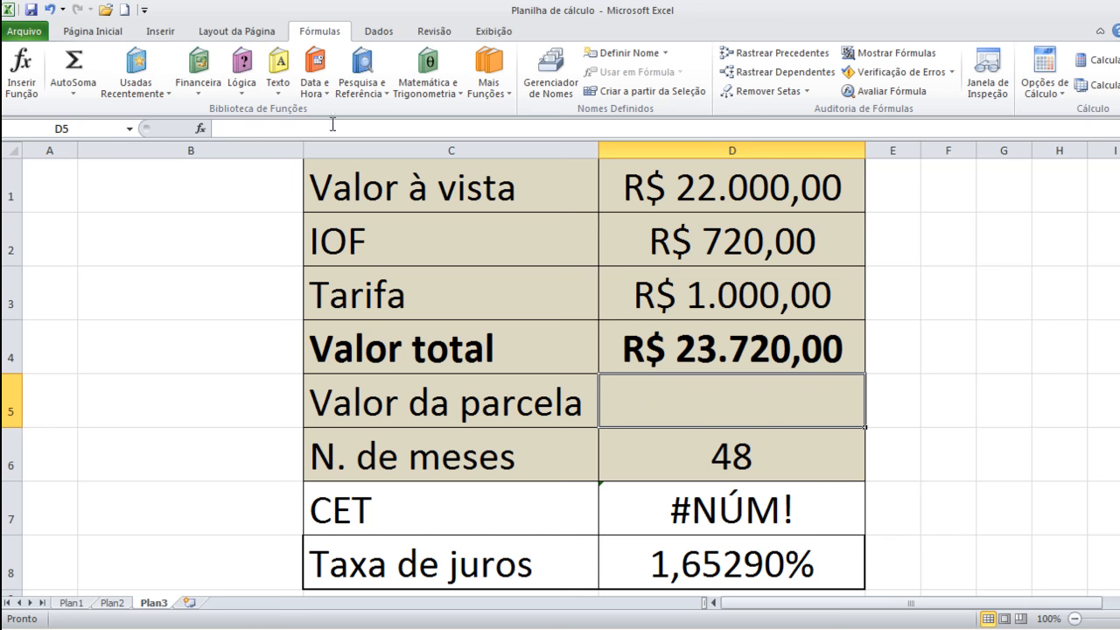
{"action": "left_click", "coordinate": [198, 90]}
{"action": "left_click_drag", "start_coordinate": [301, 183], "coordinate": [306, 352]}
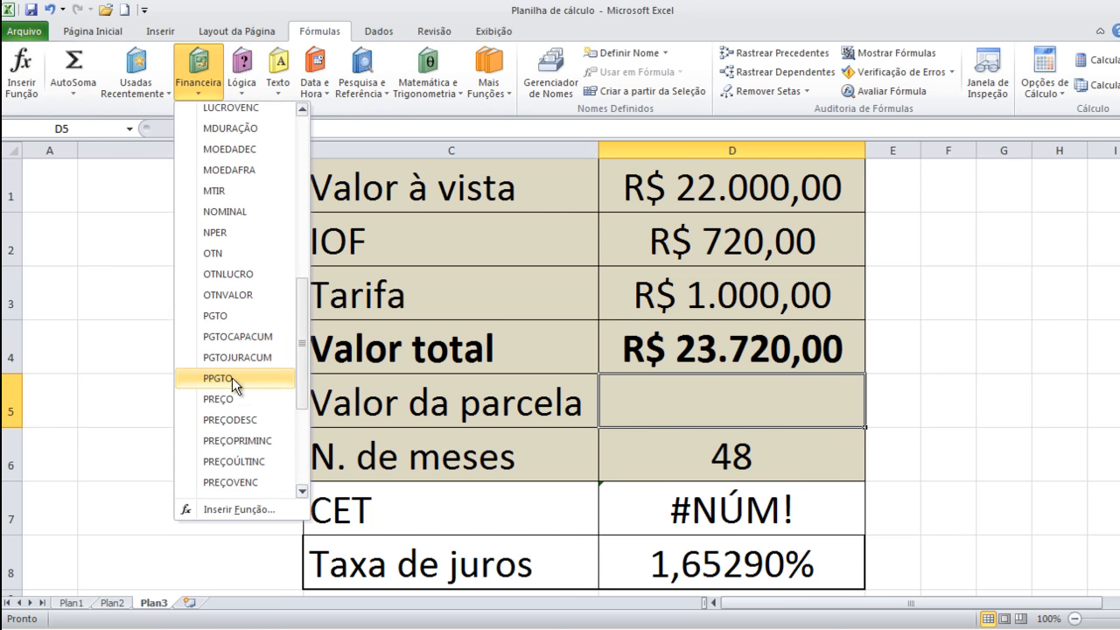
{"action": "left_click", "coordinate": [221, 316]}
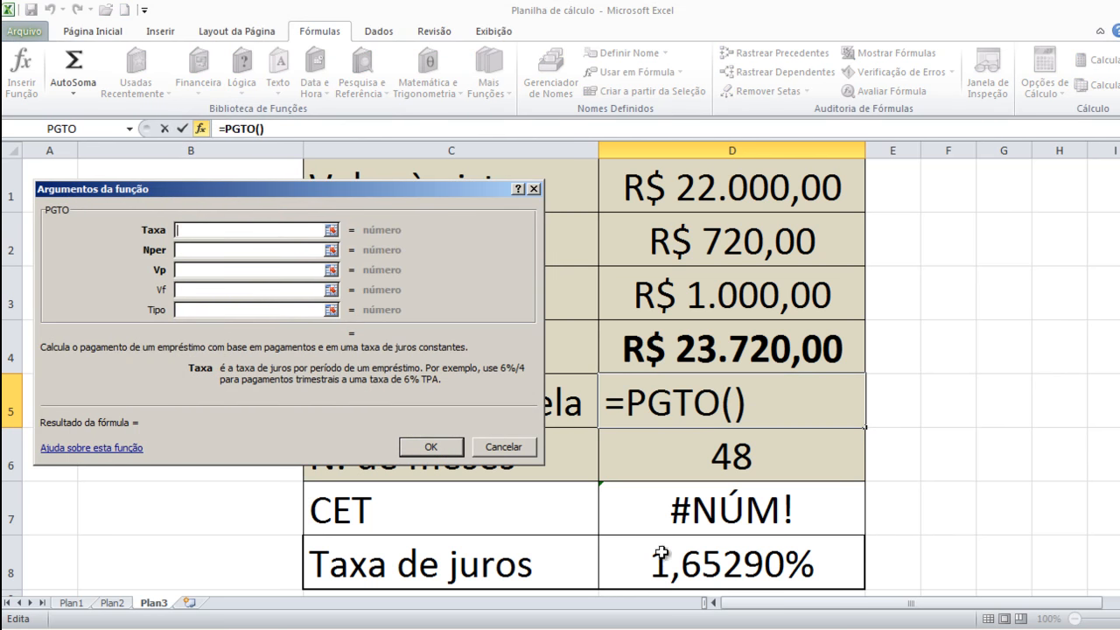
Complete the PGTO function with Taxa D8, Nper D6, Vp D4, an empty Vf and Tipo 0, and check Tarifa and CET.
{"action": "left_click", "coordinate": [700, 564]}
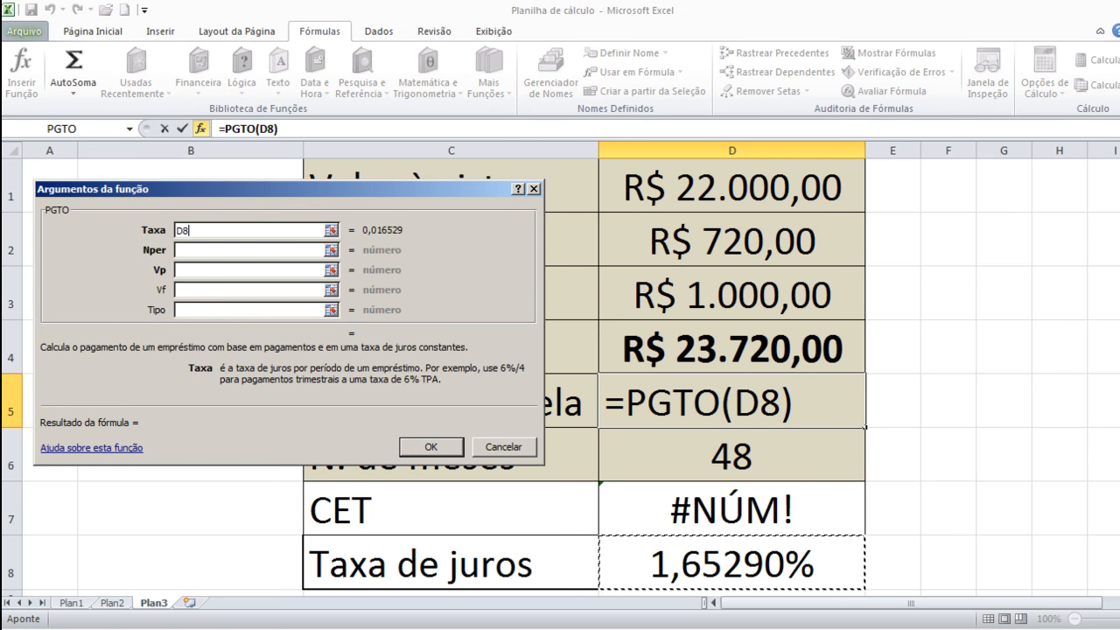
{"action": "left_click", "coordinate": [196, 253]}
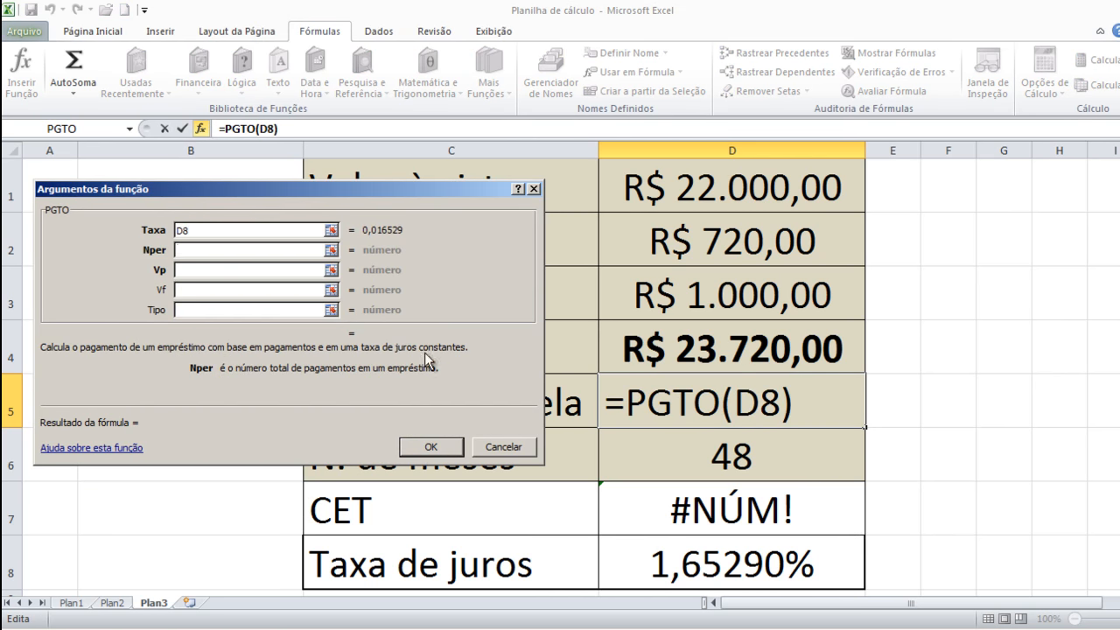
{"action": "left_click", "coordinate": [688, 465]}
{"action": "key", "text": "Tab"}
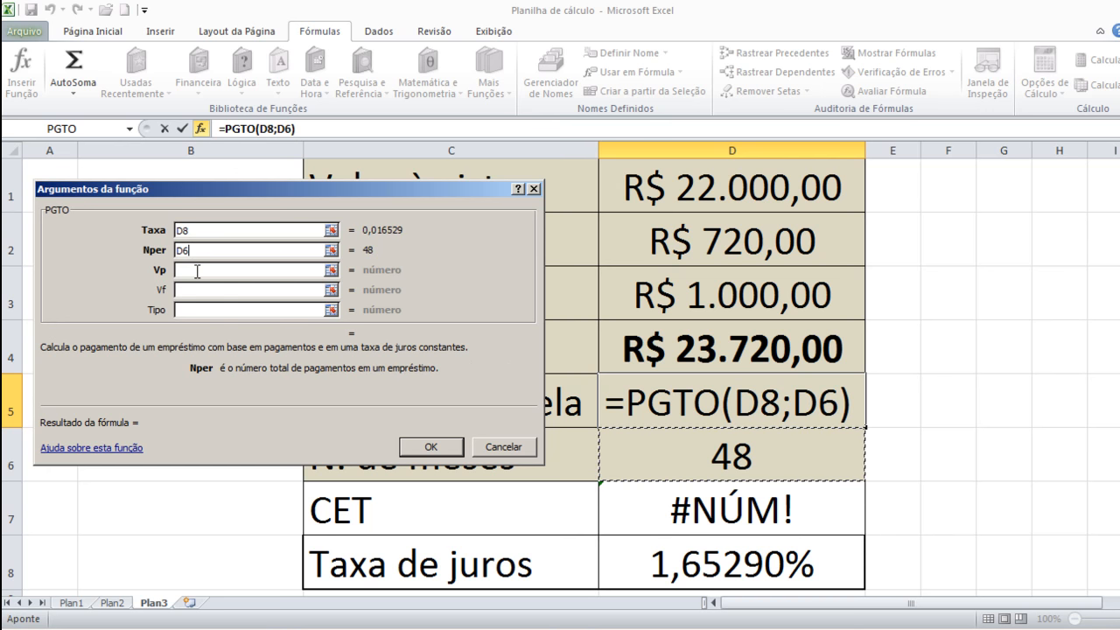
{"action": "left_click", "coordinate": [726, 361]}
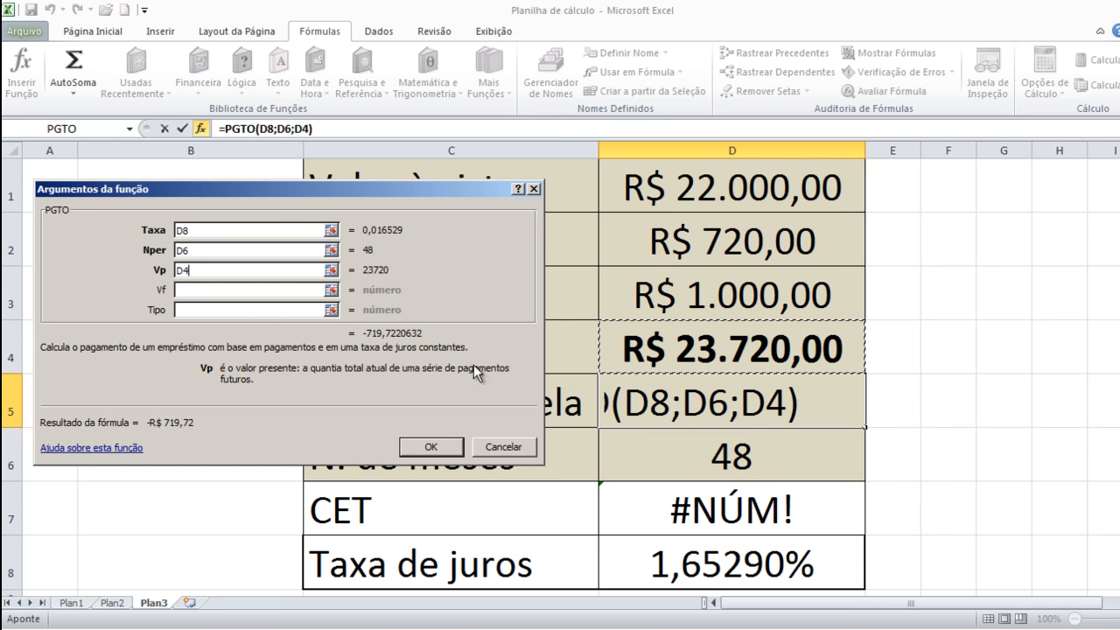
{"action": "left_click", "coordinate": [210, 311]}
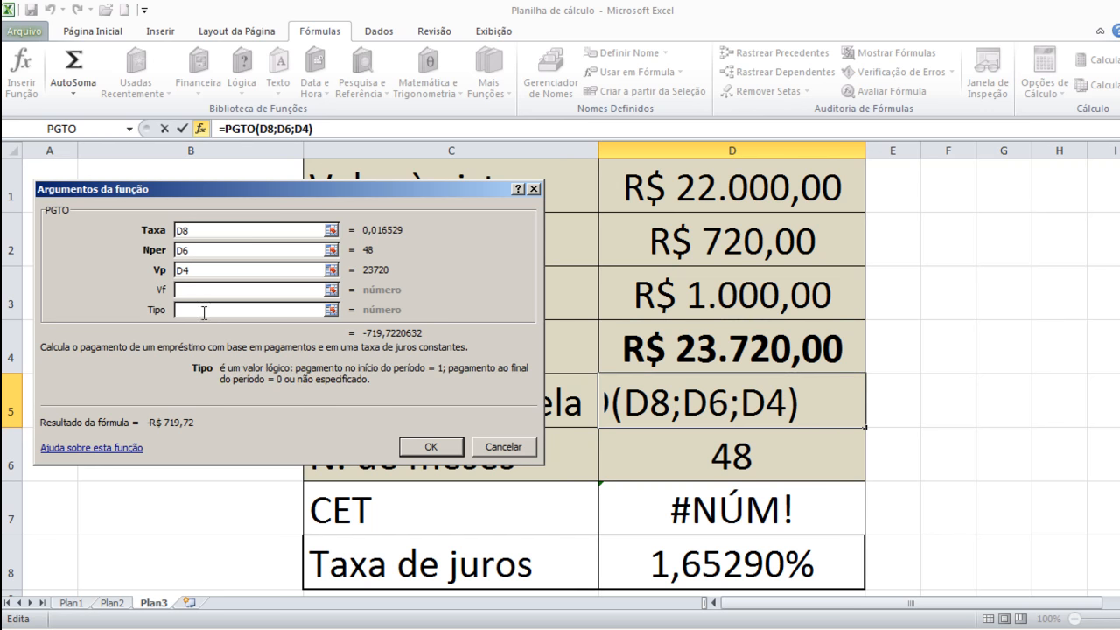
{"action": "type", "text": "0"}
{"action": "left_click", "coordinate": [446, 448]}
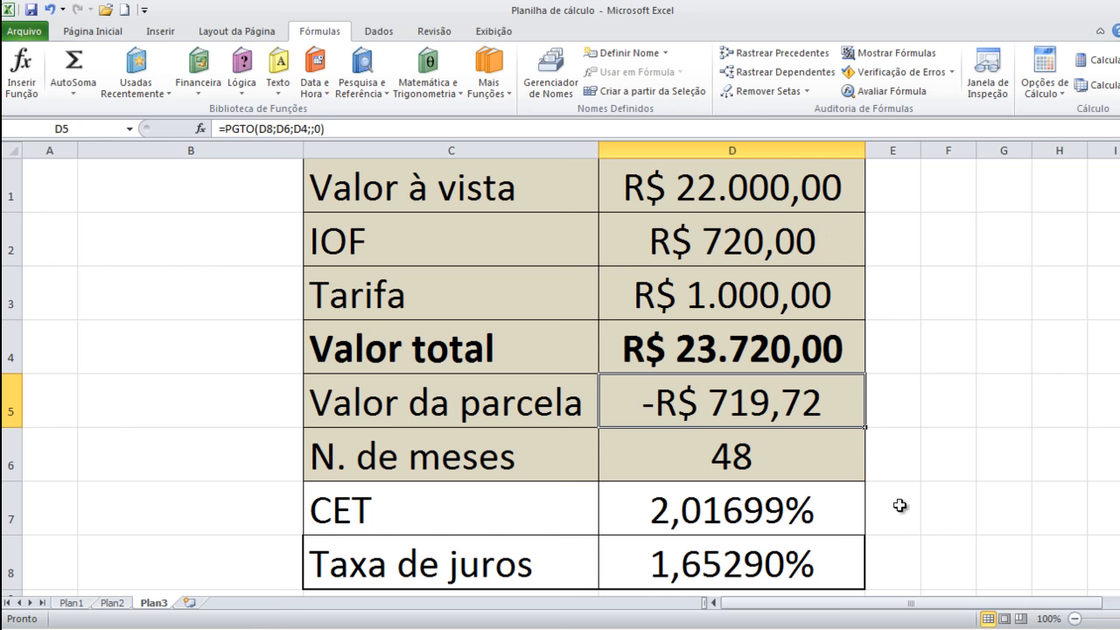
{"action": "left_click", "coordinate": [831, 297]}
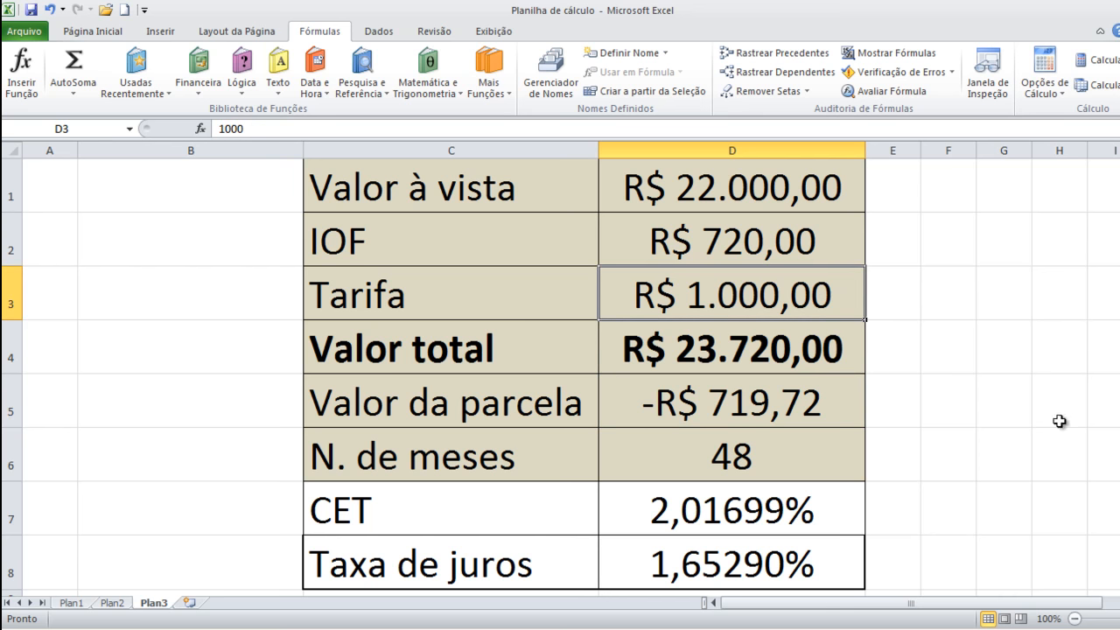
{"action": "left_click", "coordinate": [761, 517]}
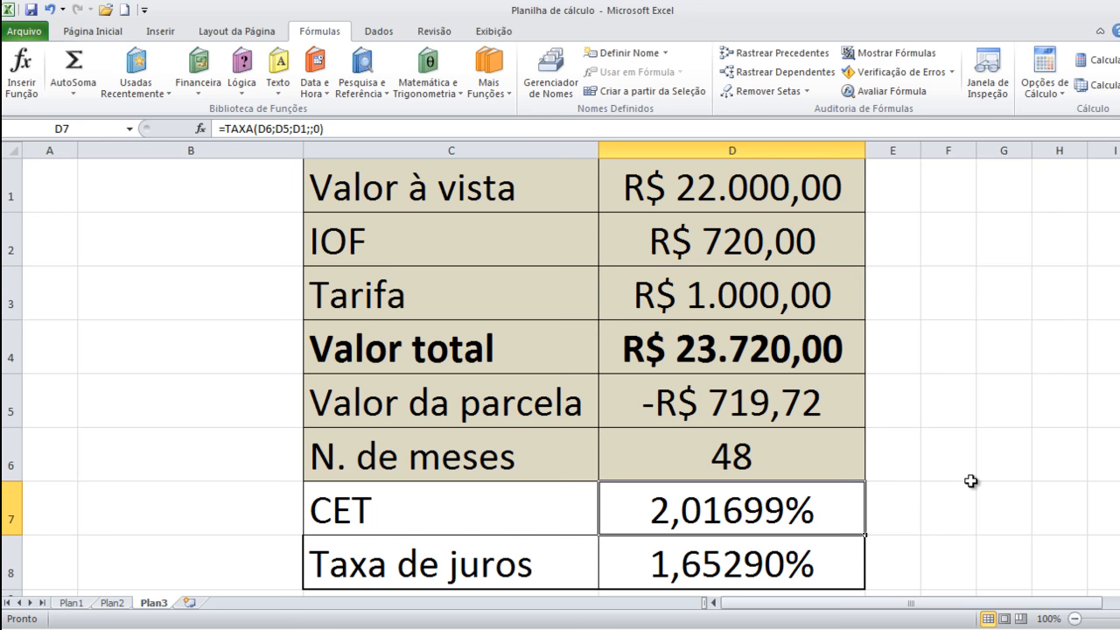
On the Plan1 sheet, replace the Valor à vista in D1 with the formula =2400*0,9.
{"action": "left_click", "coordinate": [81, 602]}
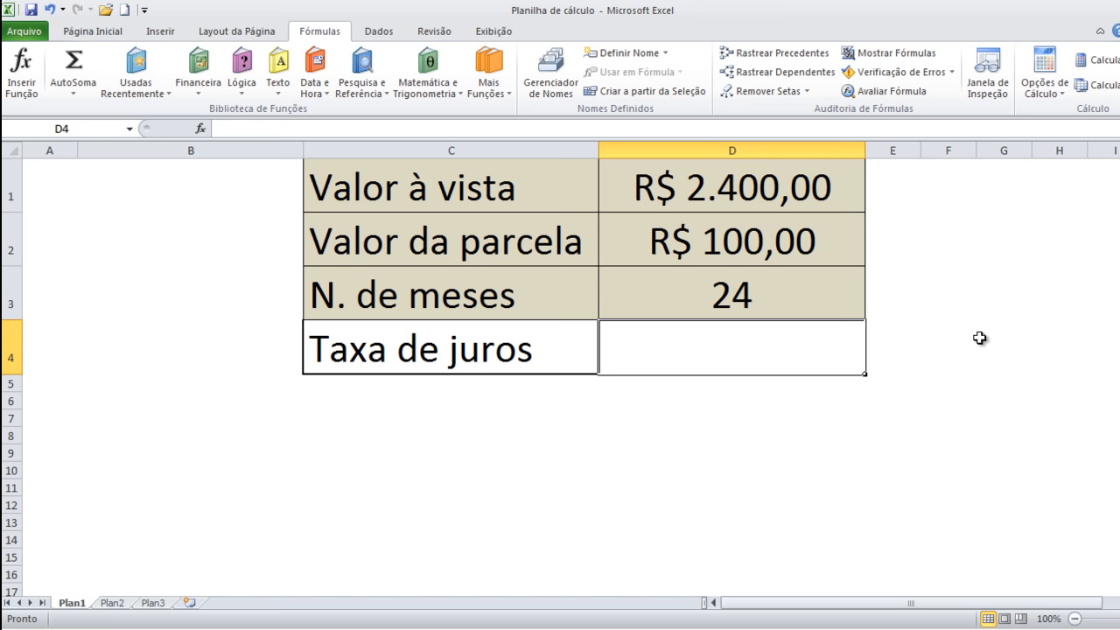
{"action": "left_click", "coordinate": [773, 186]}
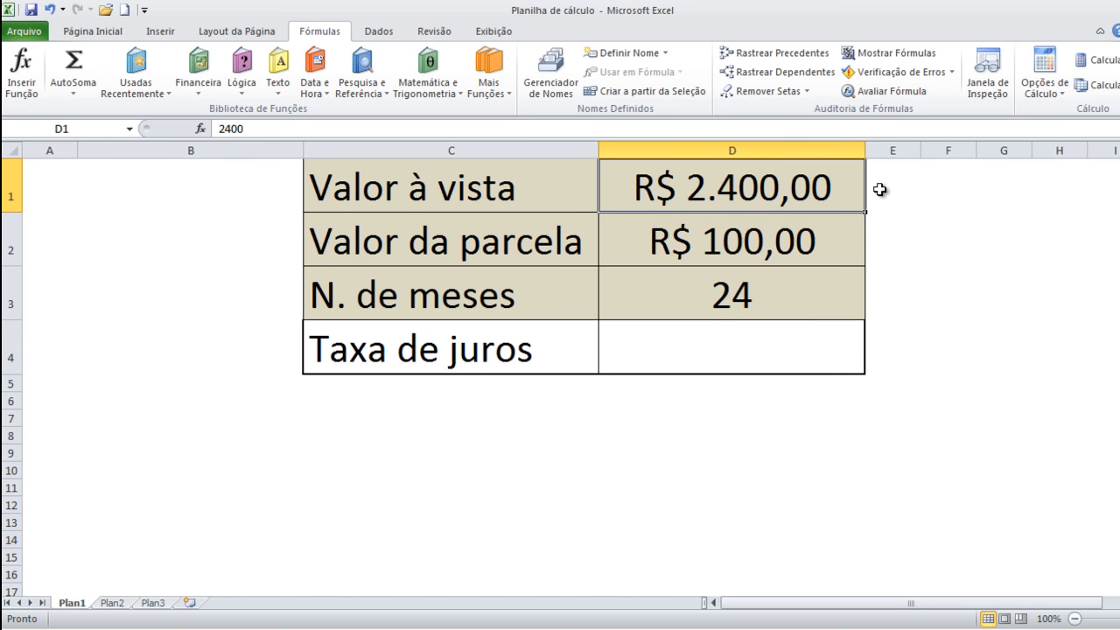
{"action": "left_click", "coordinate": [791, 290]}
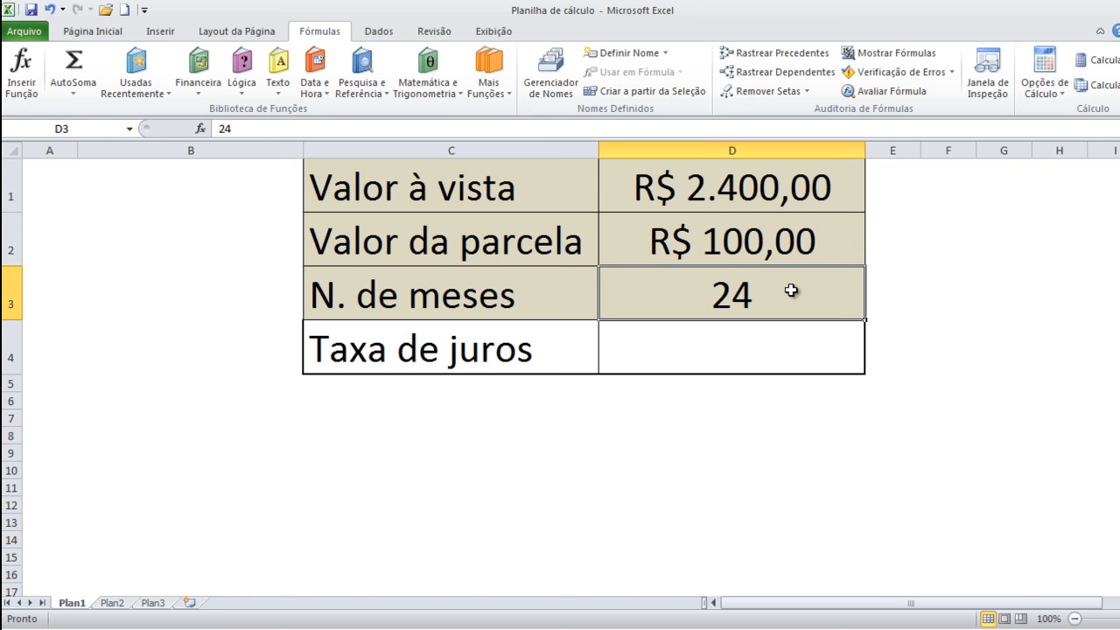
{"action": "left_click", "coordinate": [778, 246]}
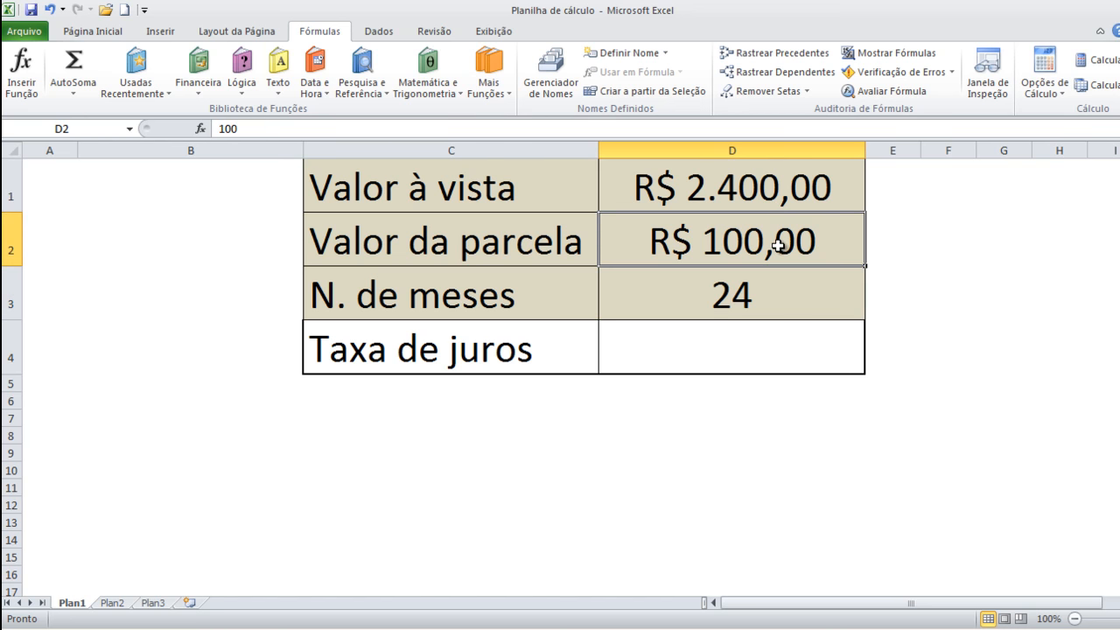
{"action": "left_click", "coordinate": [813, 193]}
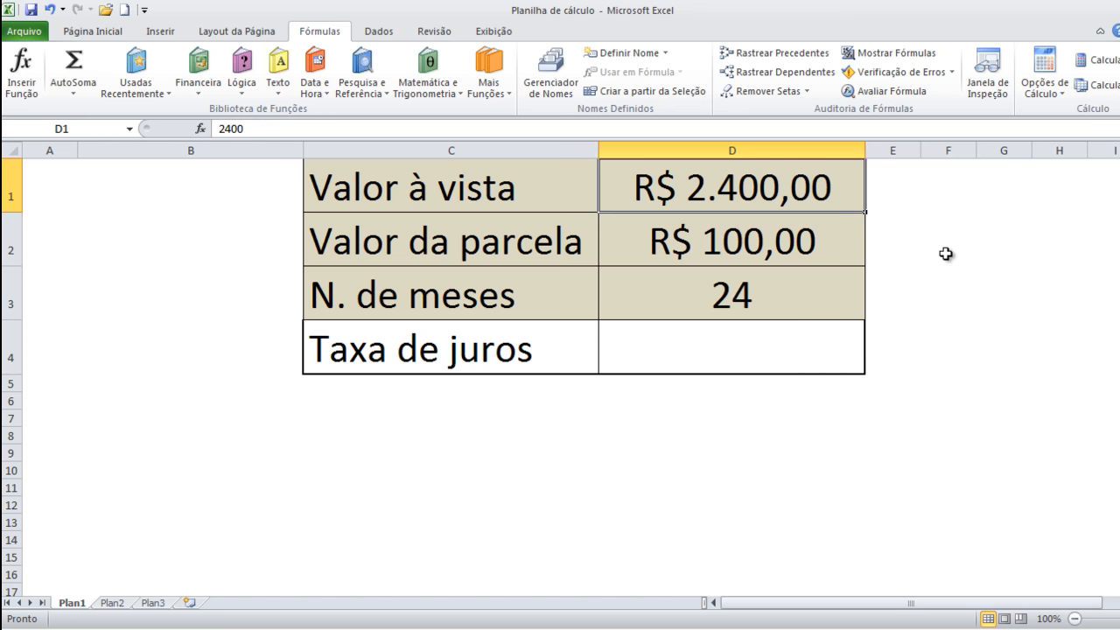
{"action": "key", "text": "Delete"}
{"action": "type", "text": "="}
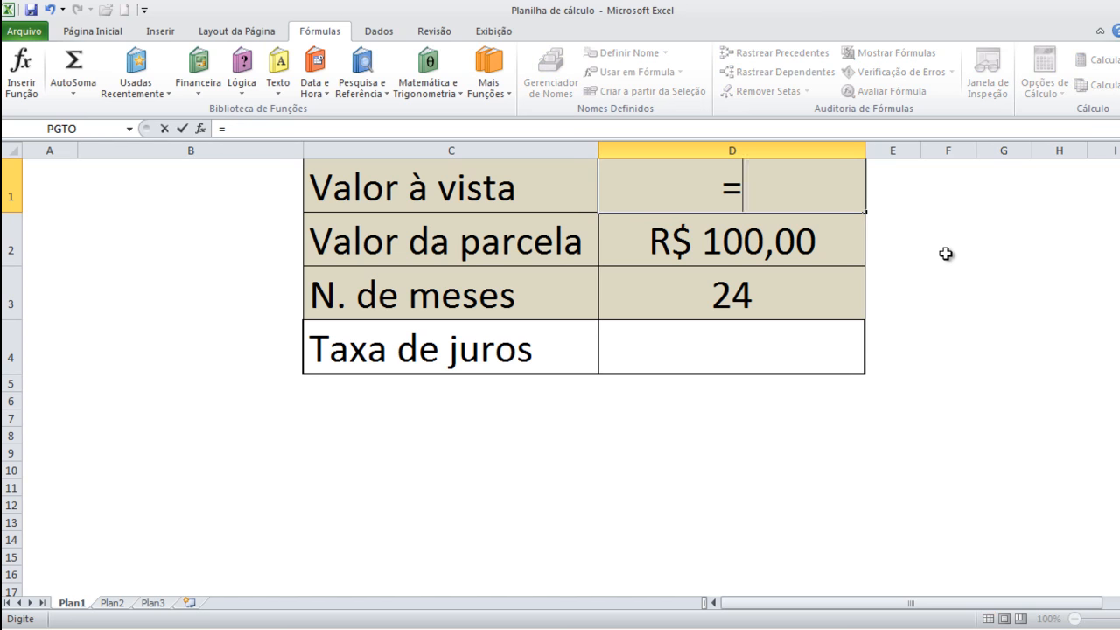
{"action": "type", "text": "240"}
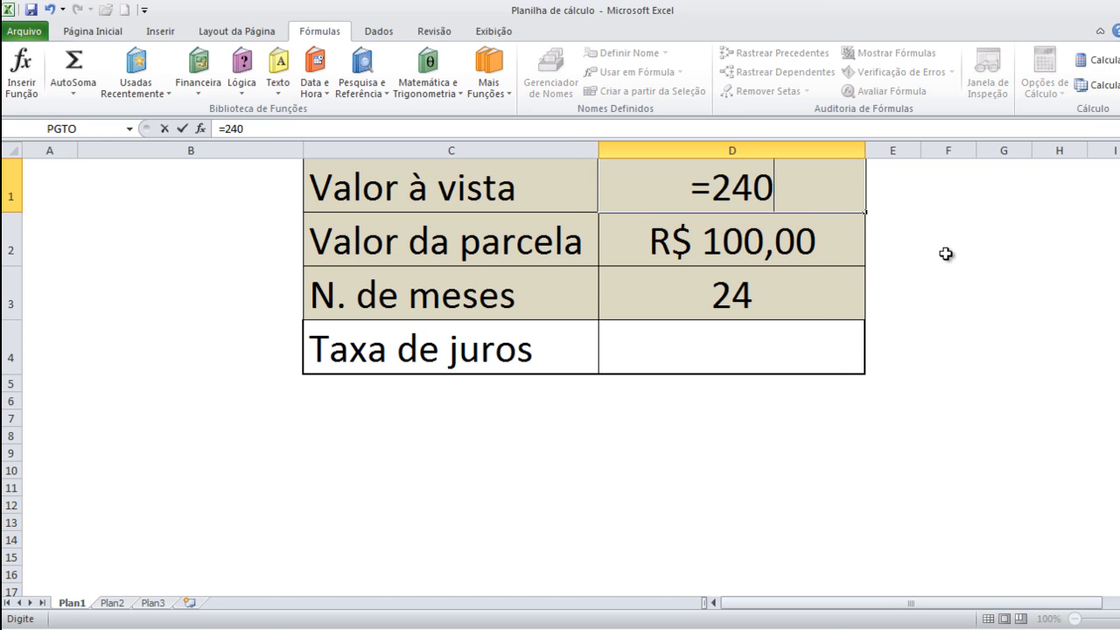
{"action": "type", "text": "0*0,9"}
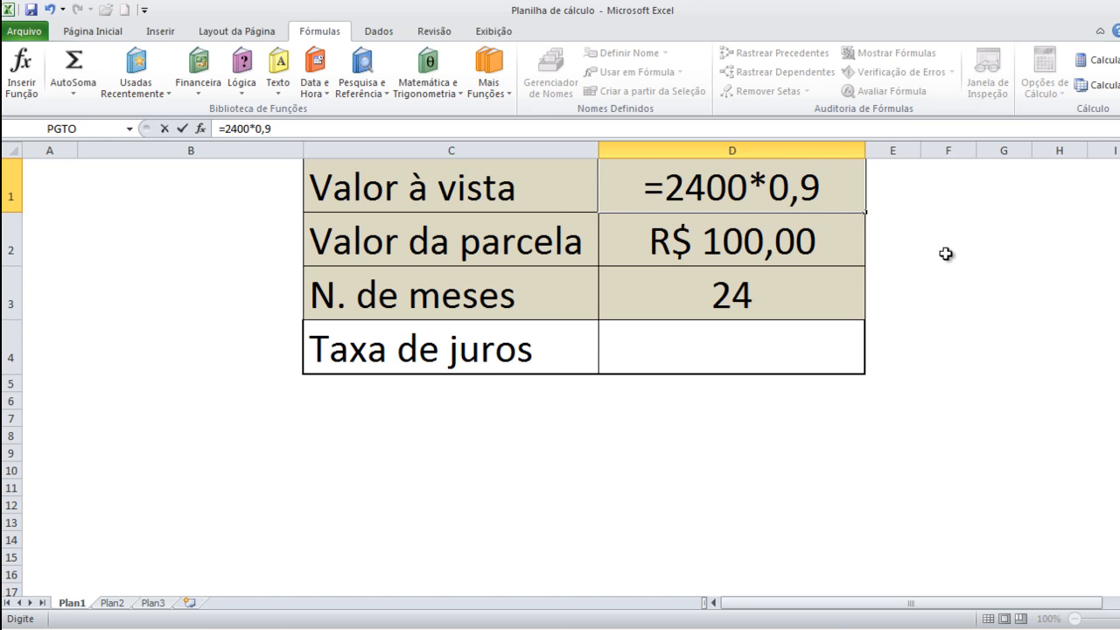
{"action": "key", "text": "Return"}
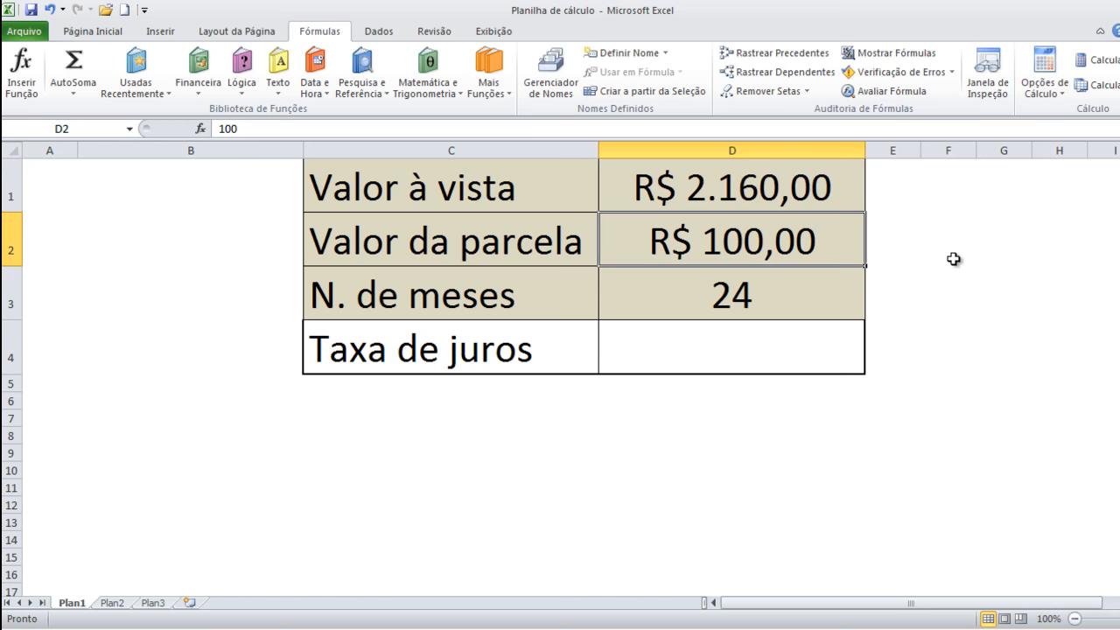
Insert the financial function TAXA in the Taxa de juros cell D4.
{"action": "left_click", "coordinate": [771, 346]}
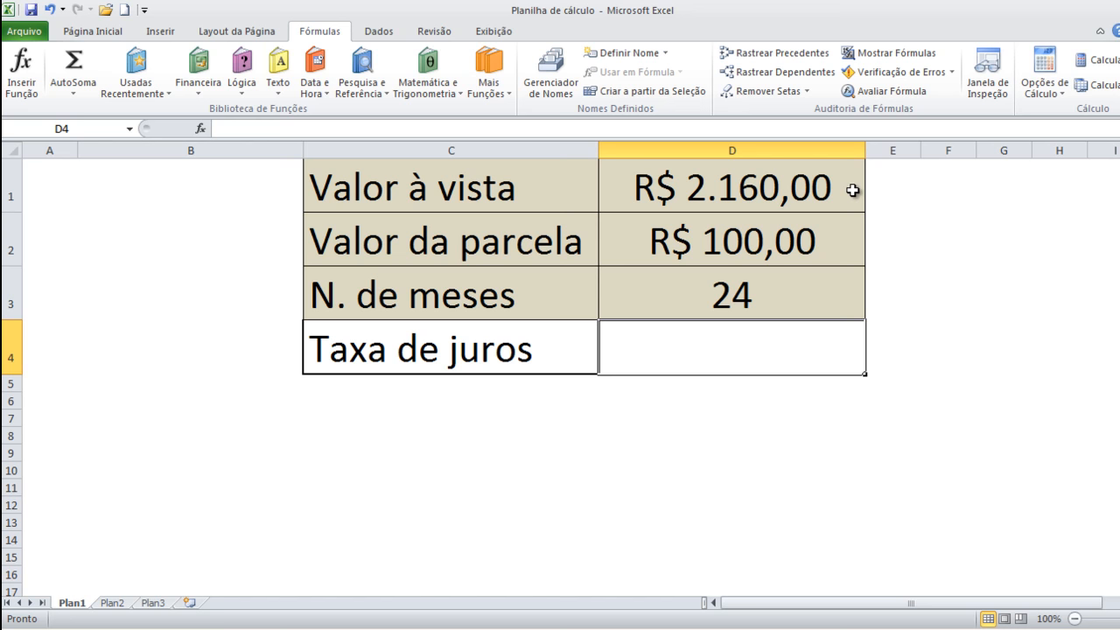
{"action": "left_click", "coordinate": [198, 95]}
{"action": "left_click", "coordinate": [304, 420]}
{"action": "left_click", "coordinate": [303, 421]}
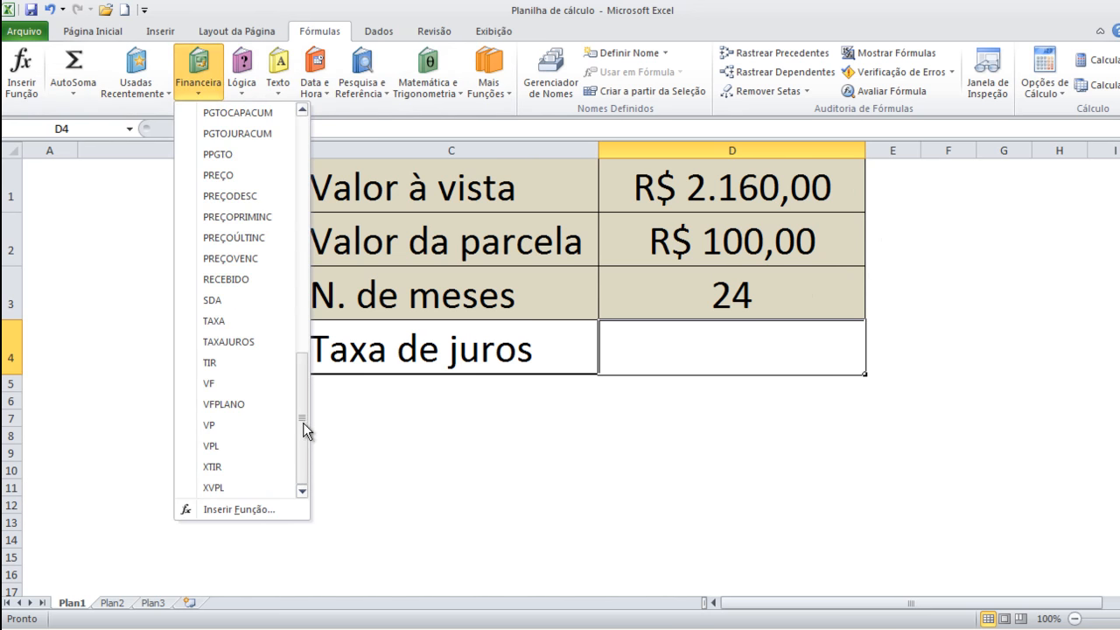
{"action": "left_click", "coordinate": [219, 322]}
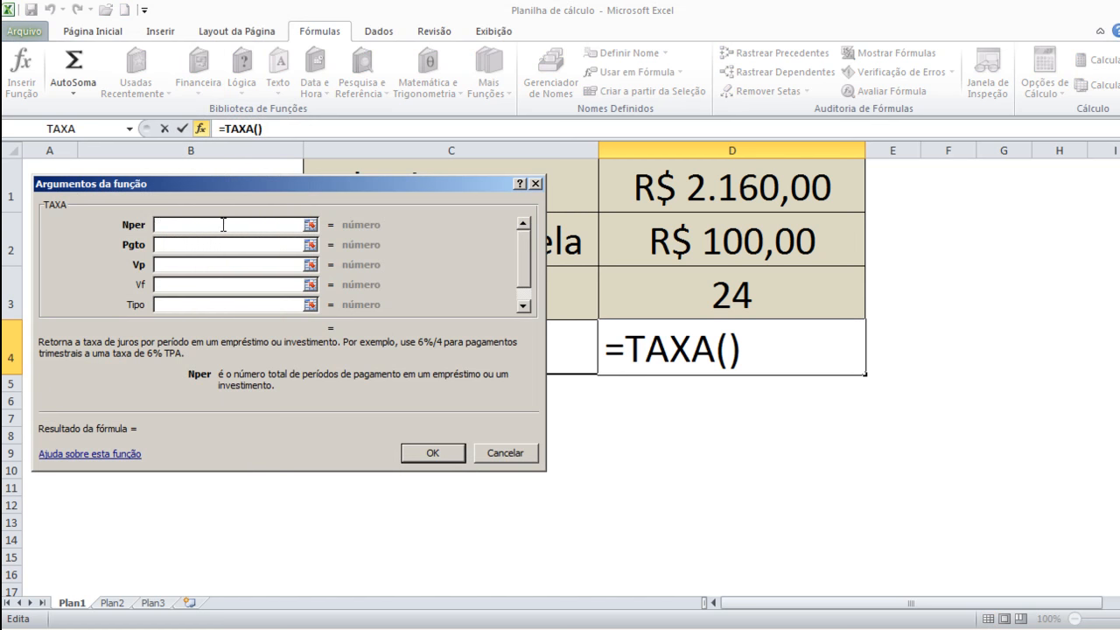
Complete the TAXA function with Nper D3, Pgto -D2, Vp D1, an empty Vf and Tipo 0.
{"action": "left_click", "coordinate": [718, 298]}
{"action": "key", "text": "Tab"}
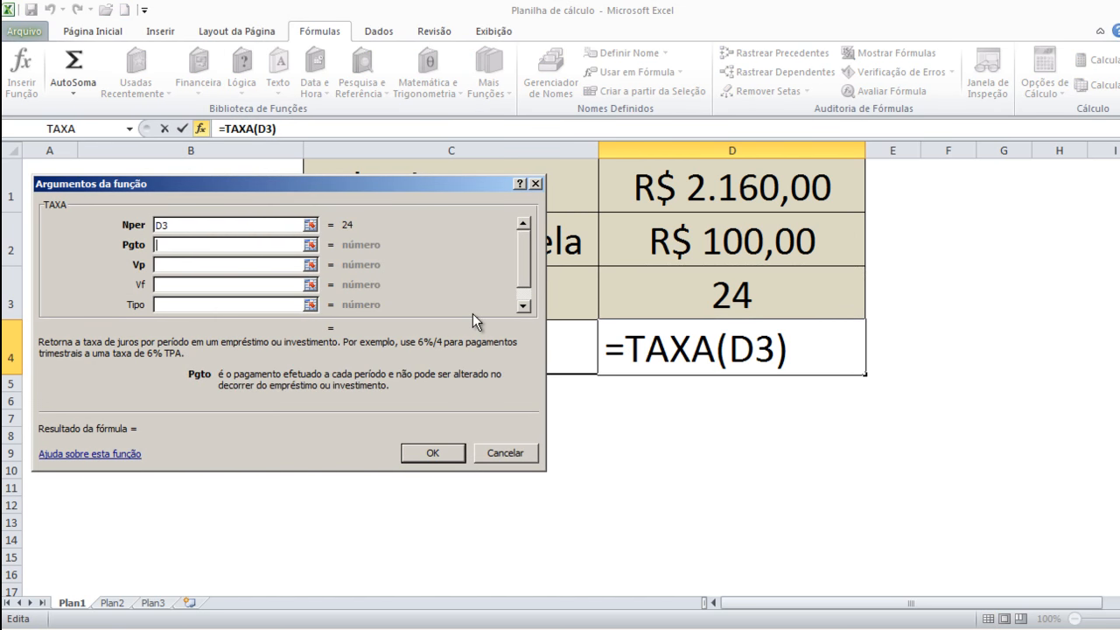
{"action": "type", "text": "-"}
{"action": "left_click", "coordinate": [732, 240]}
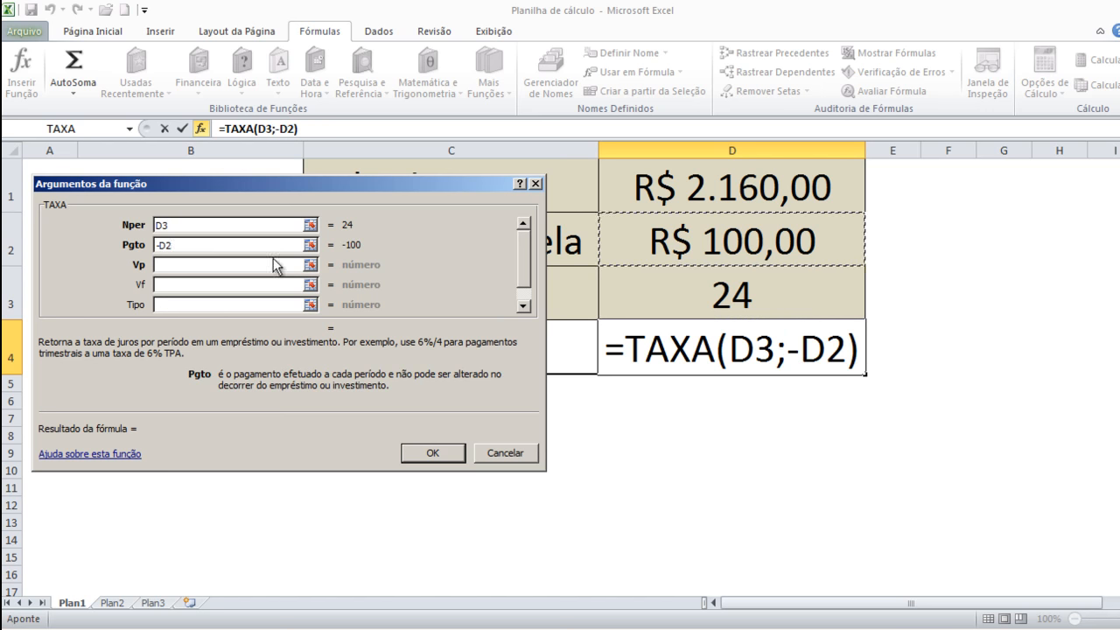
{"action": "left_click", "coordinate": [186, 266]}
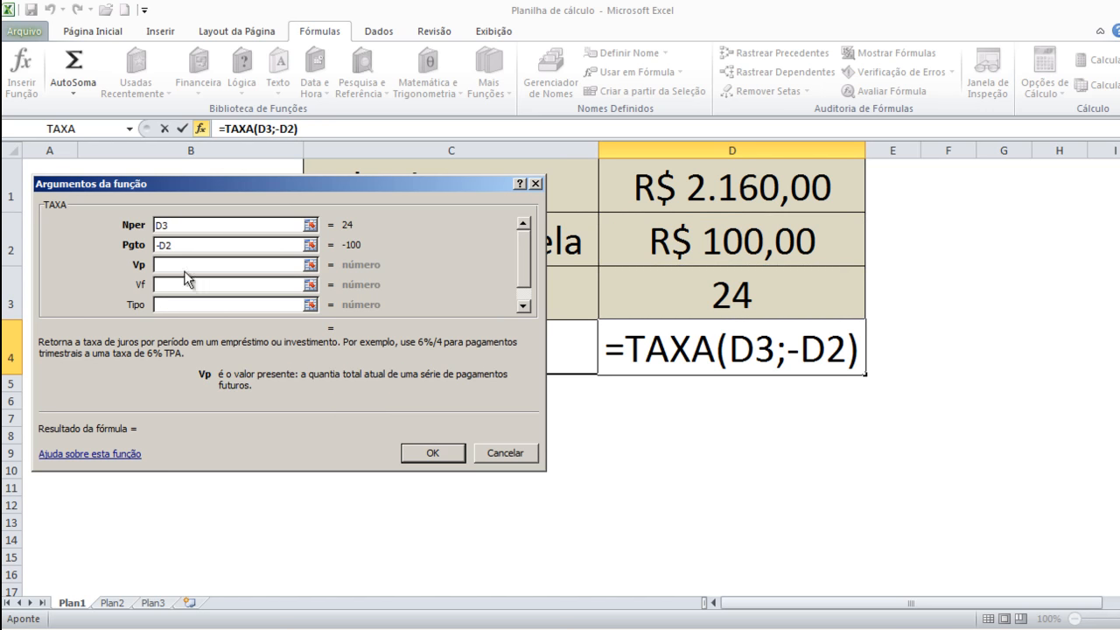
{"action": "left_click", "coordinate": [704, 198]}
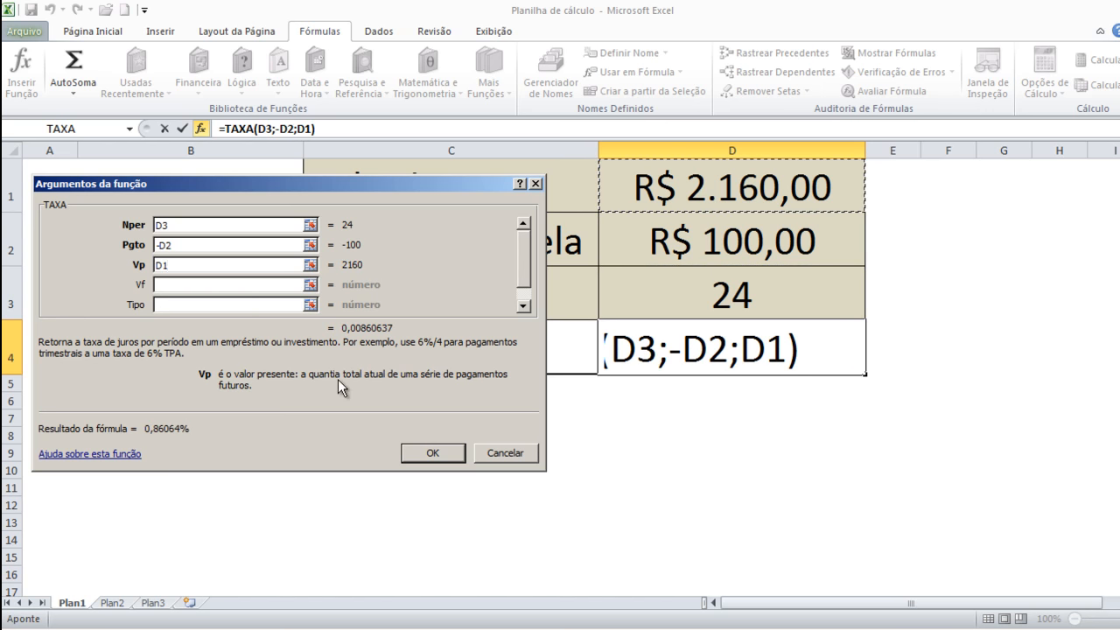
{"action": "left_click", "coordinate": [187, 303]}
{"action": "type", "text": "0"}
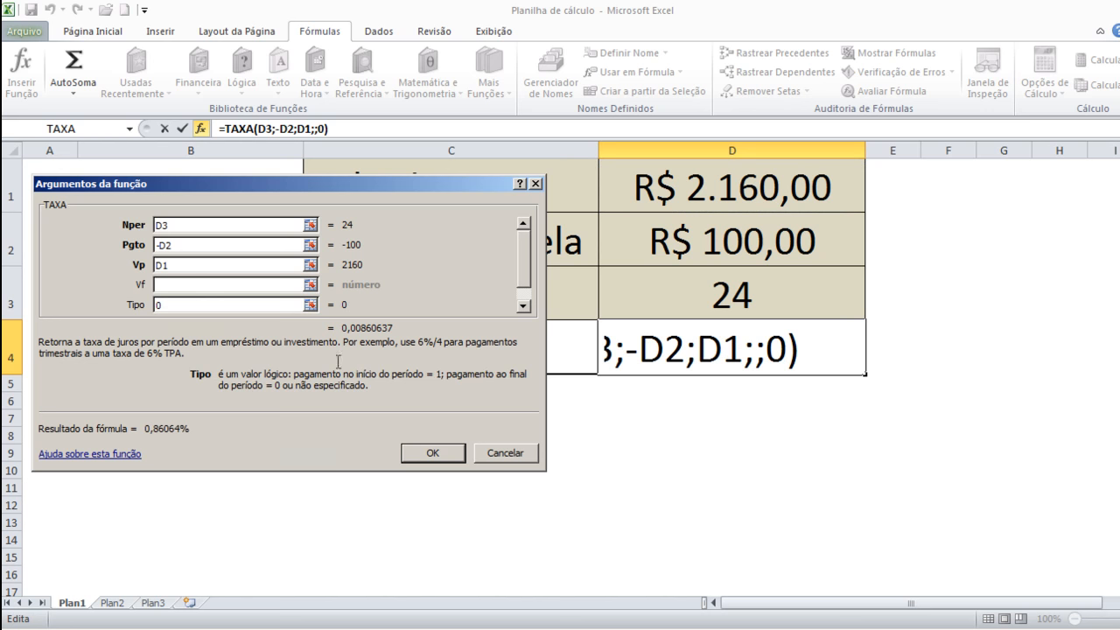
{"action": "left_click", "coordinate": [432, 452]}
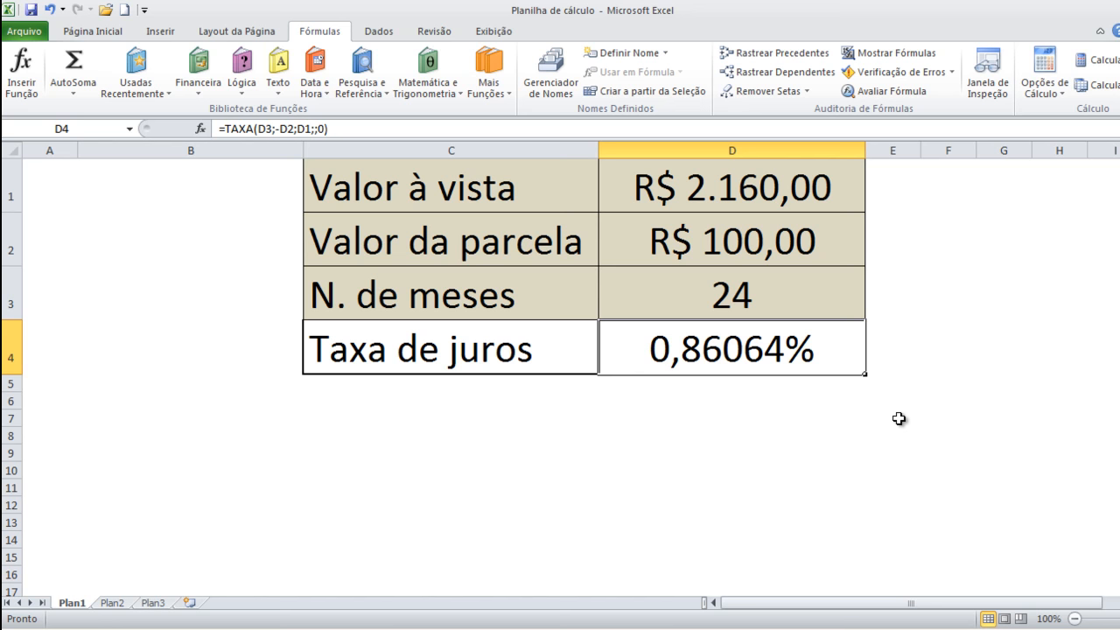
Review the Valor à vista, N. de meses and Valor da parcela inputs behind the Taxa de juros.
{"action": "left_click", "coordinate": [764, 200]}
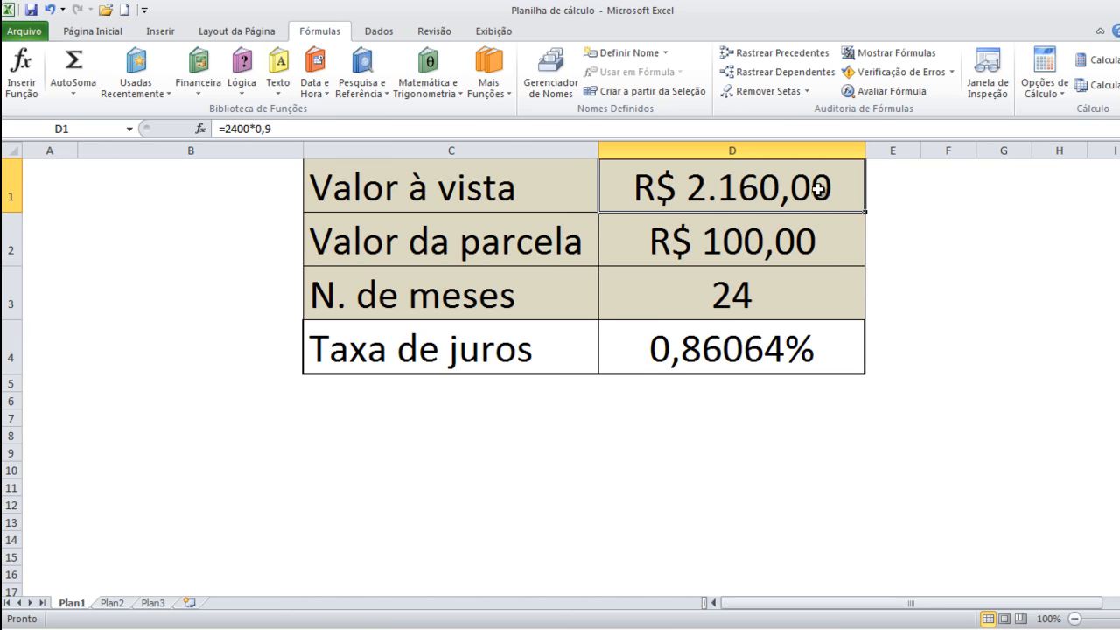
{"action": "left_click", "coordinate": [756, 311]}
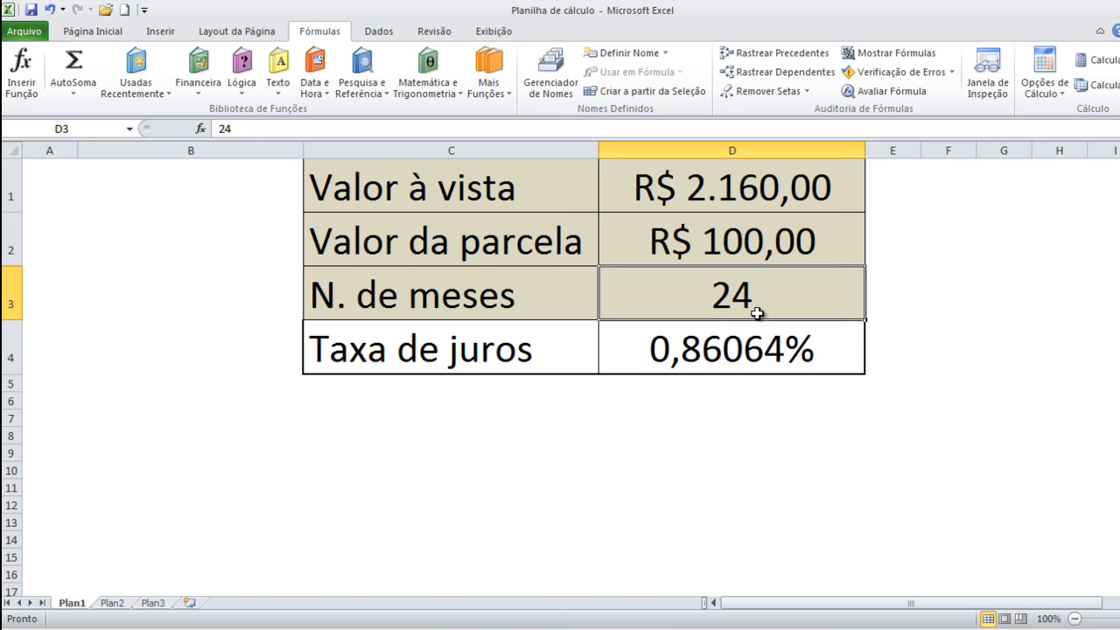
{"action": "left_click", "coordinate": [841, 244]}
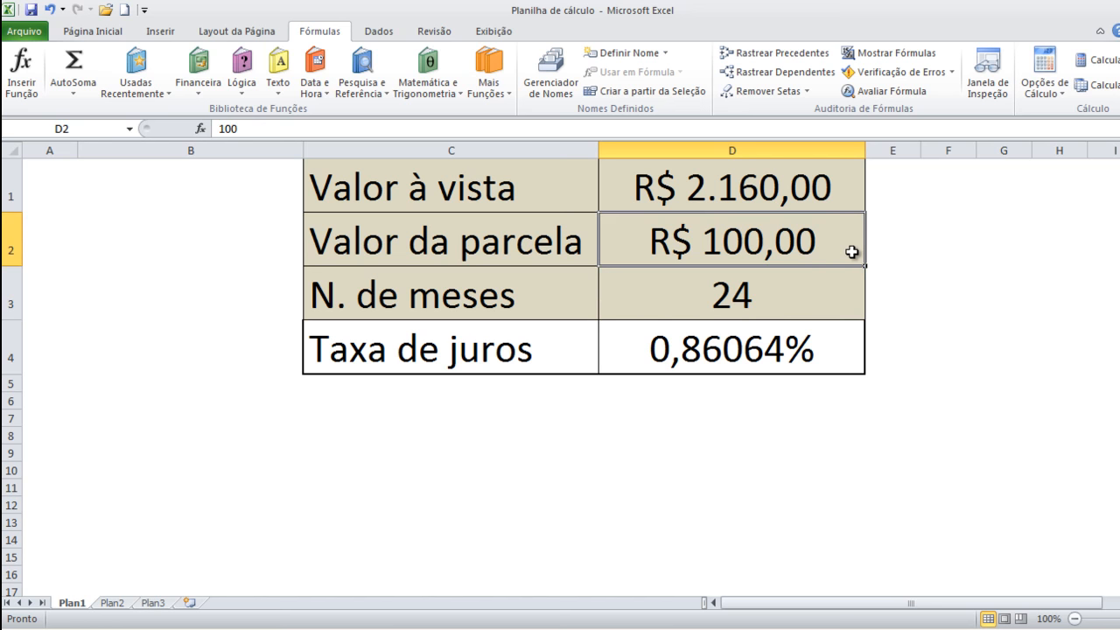